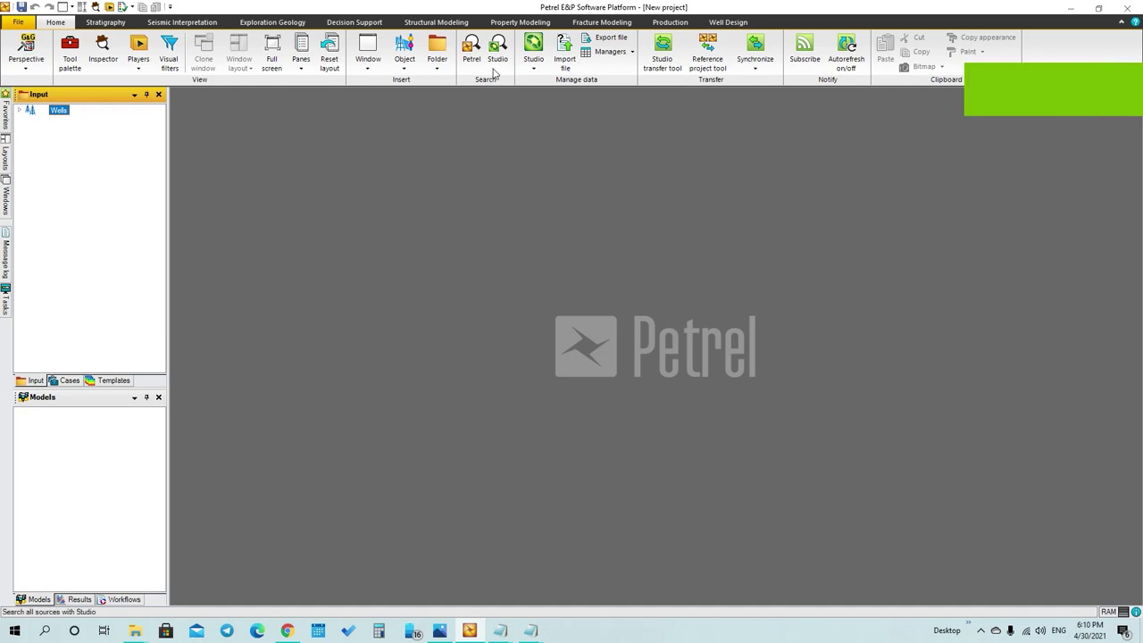
- Delete the existing Wells folder and create a new well folder in its place
left_click(438, 70)
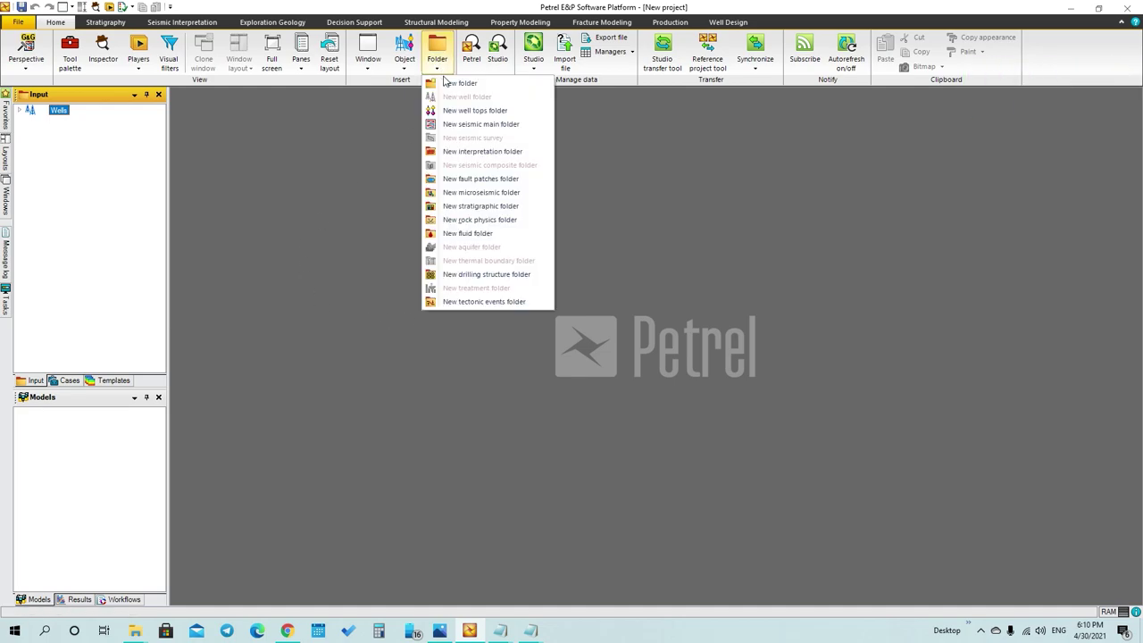
left_click(591, 117)
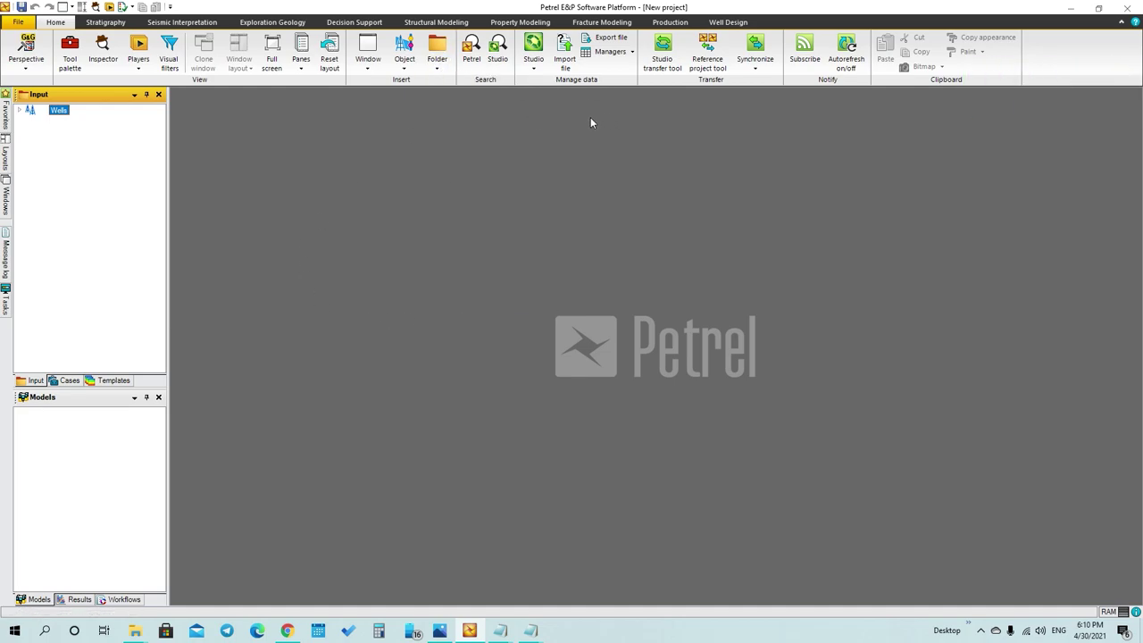
left_click(444, 47)
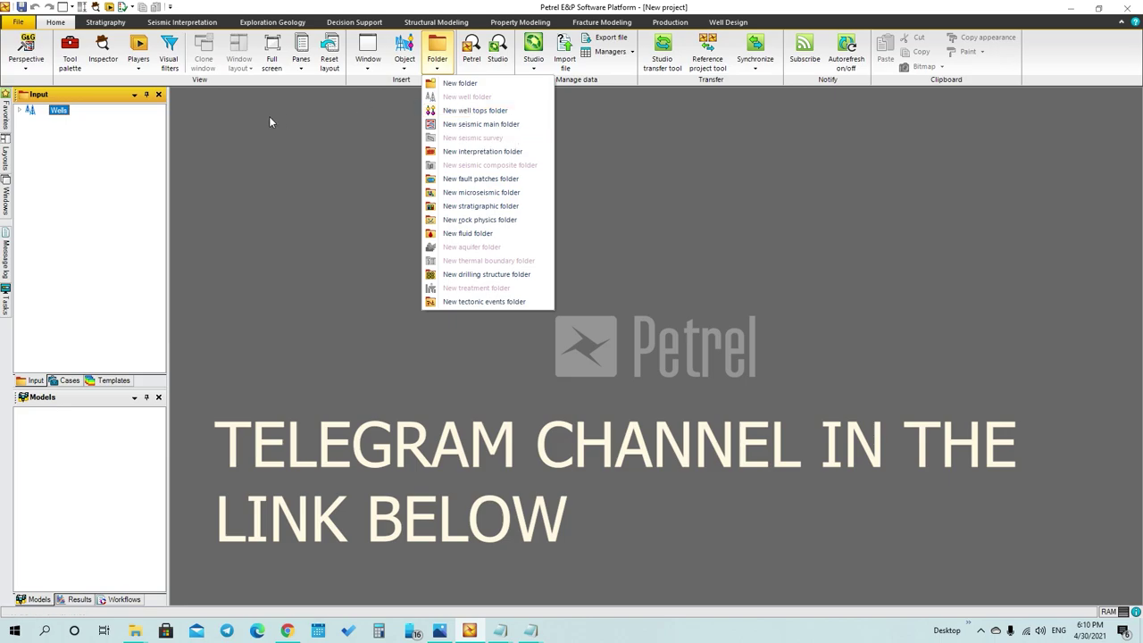
left_click(191, 131)
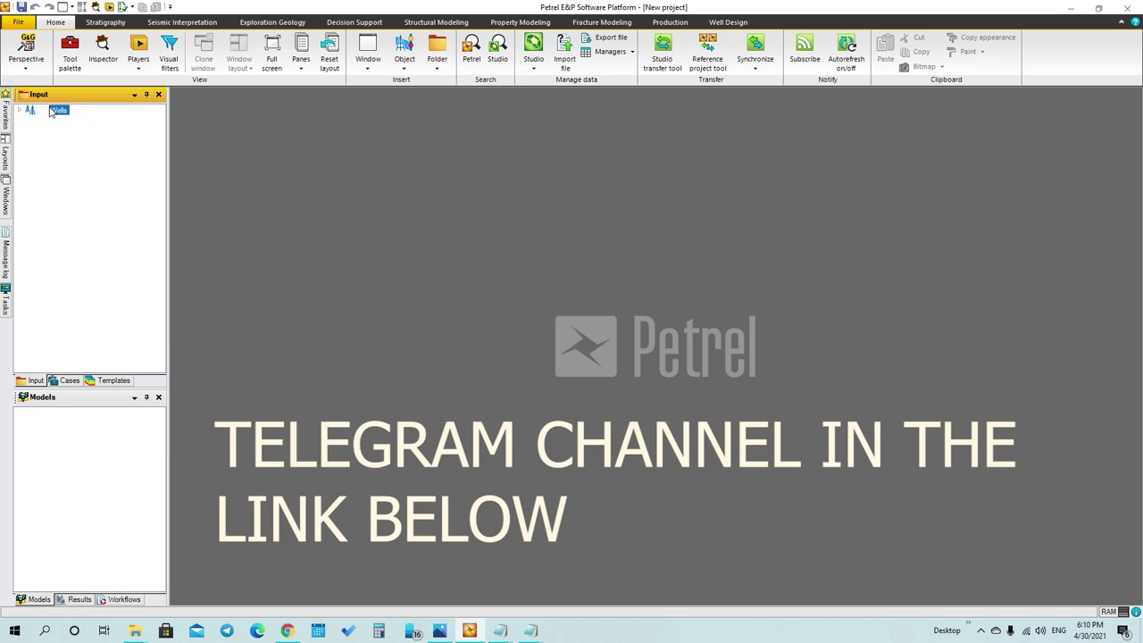
key("Delete")
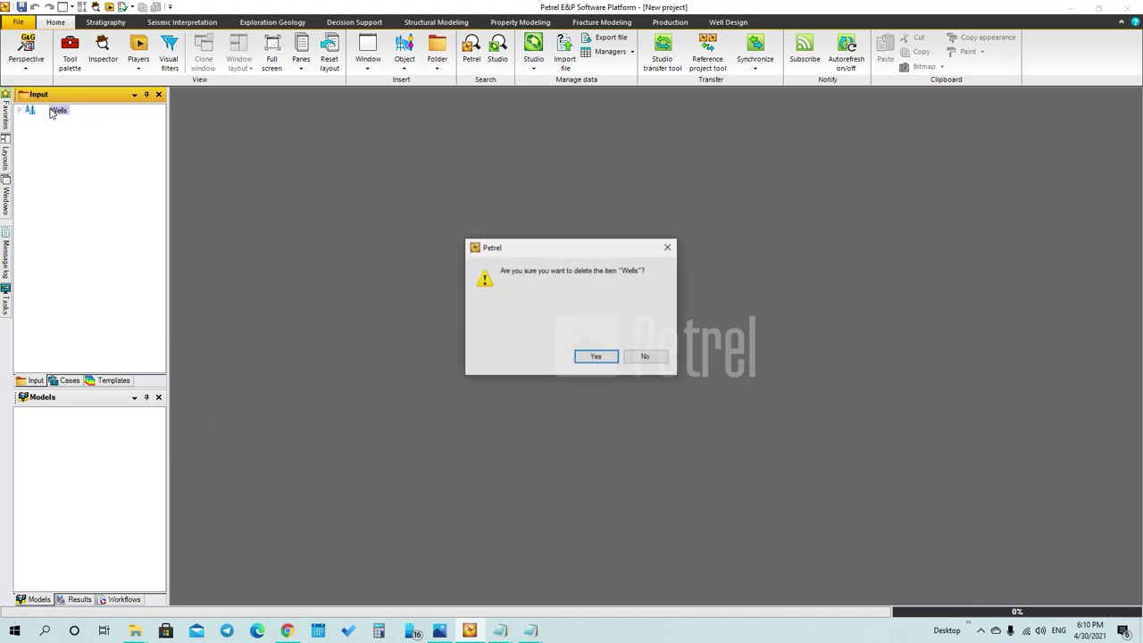
left_click(594, 356)
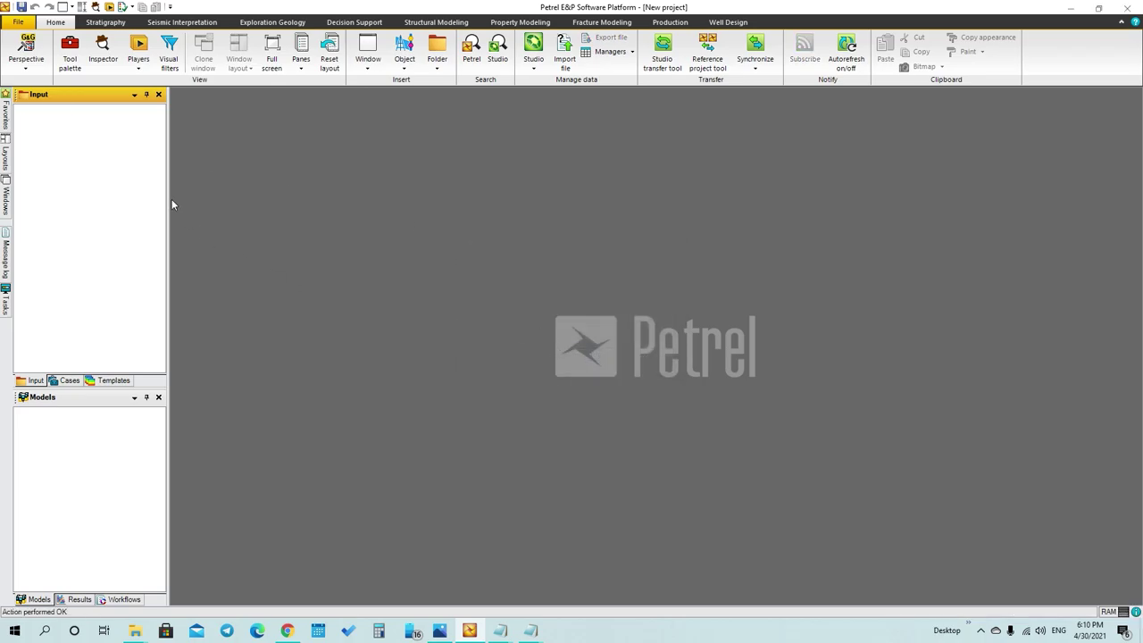
left_click(433, 60)
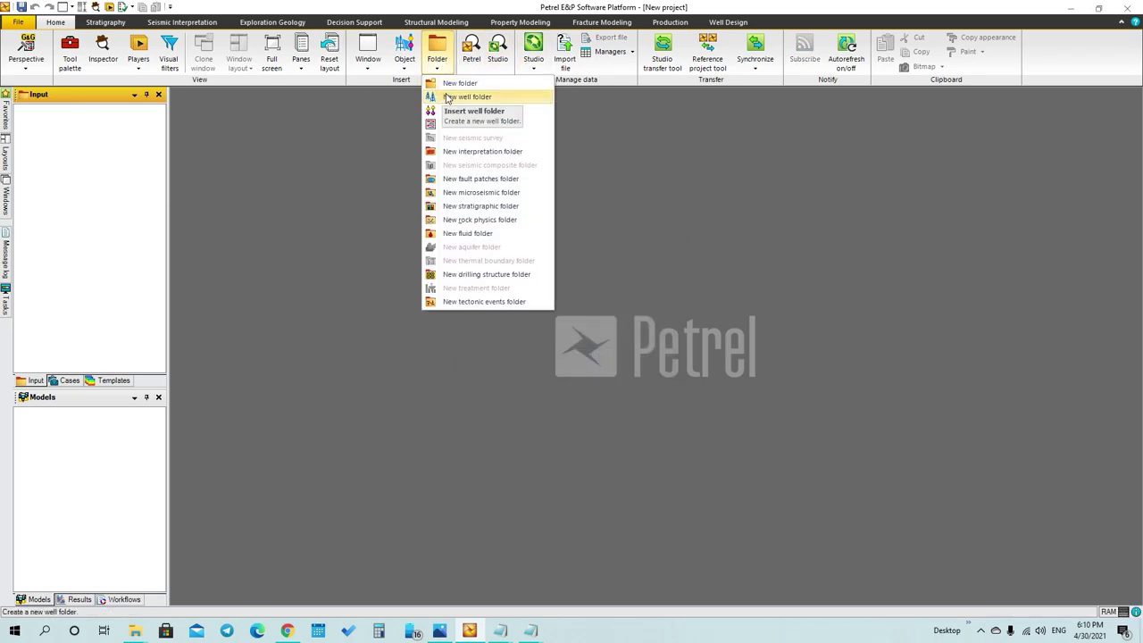
left_click(446, 94)
- Start an Import (on selection) into the new Wells folder from BUZUGAN DATA
left_click(435, 67)
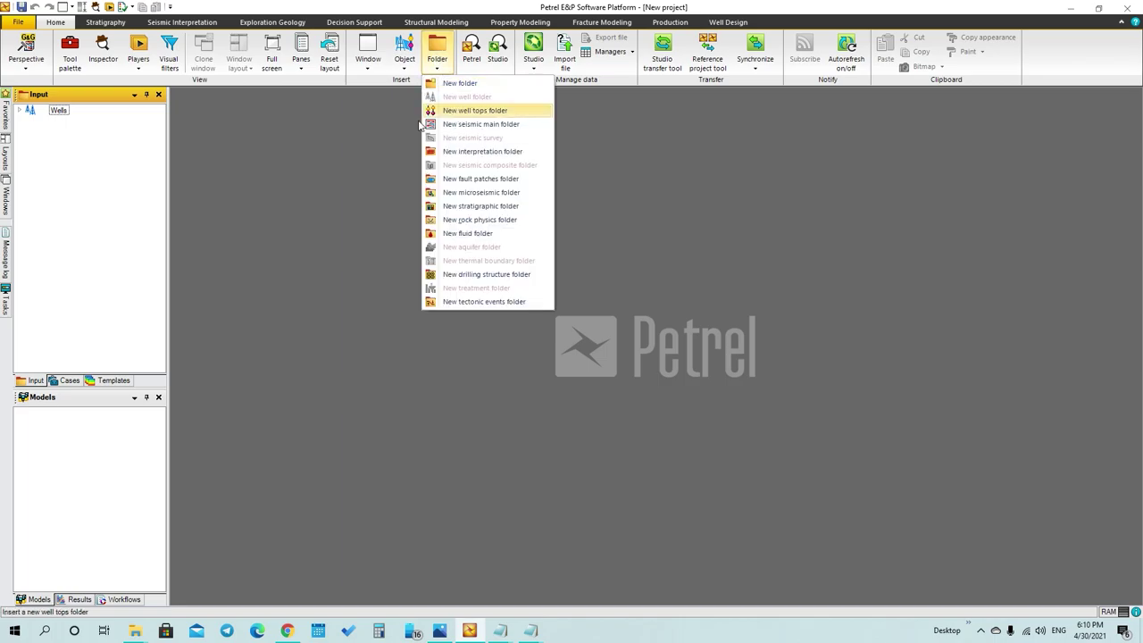
left_click(64, 134)
left_click(63, 112)
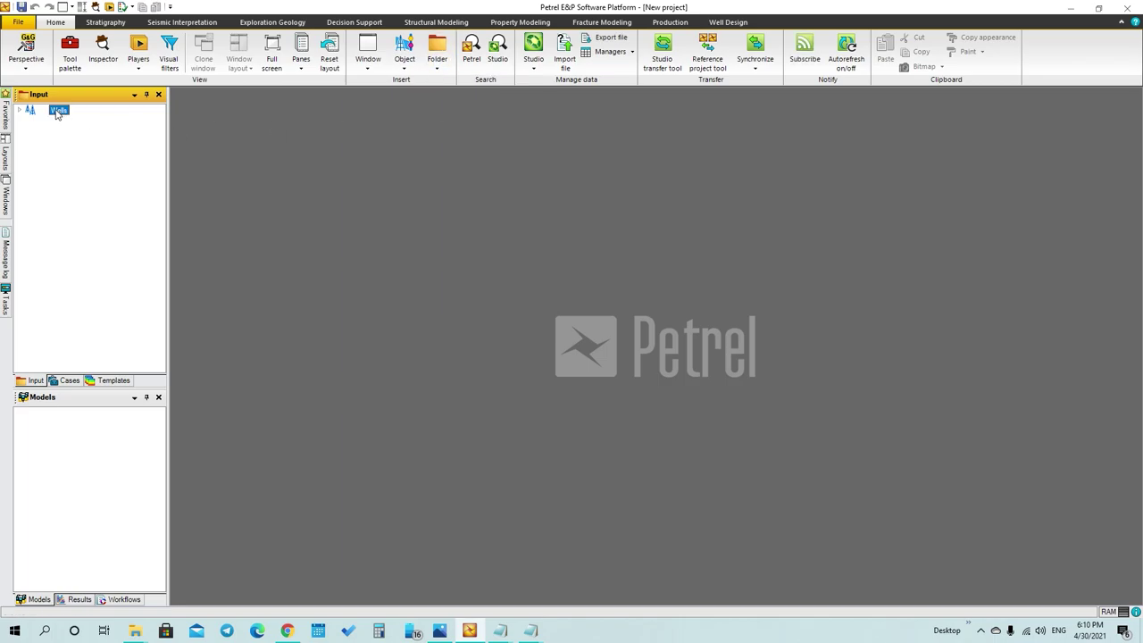
right_click(58, 112)
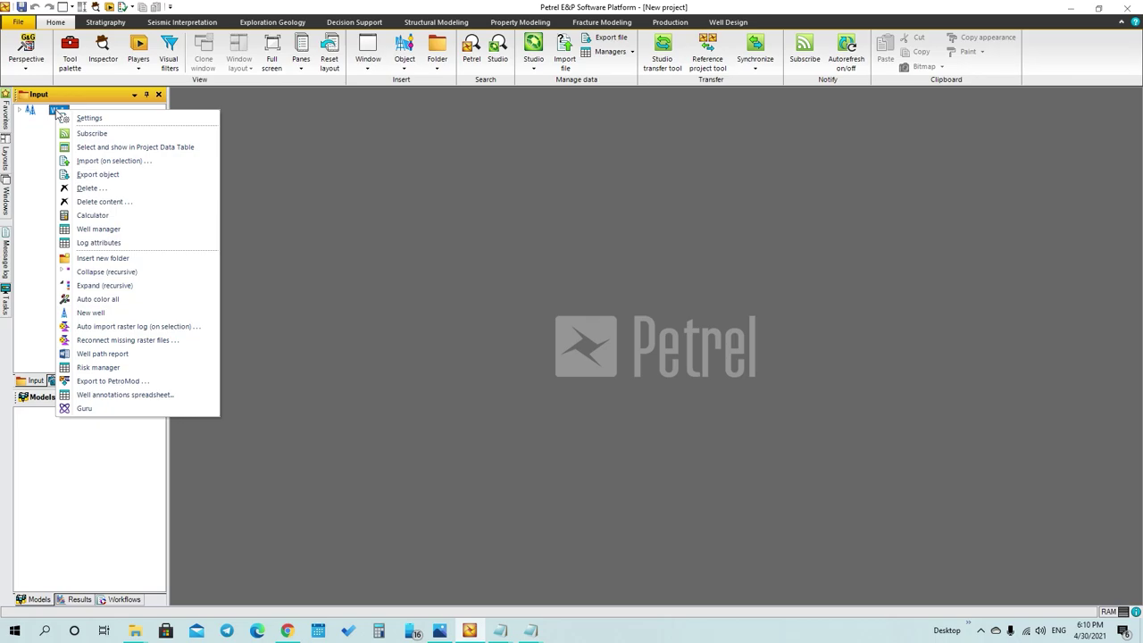
left_click(100, 162)
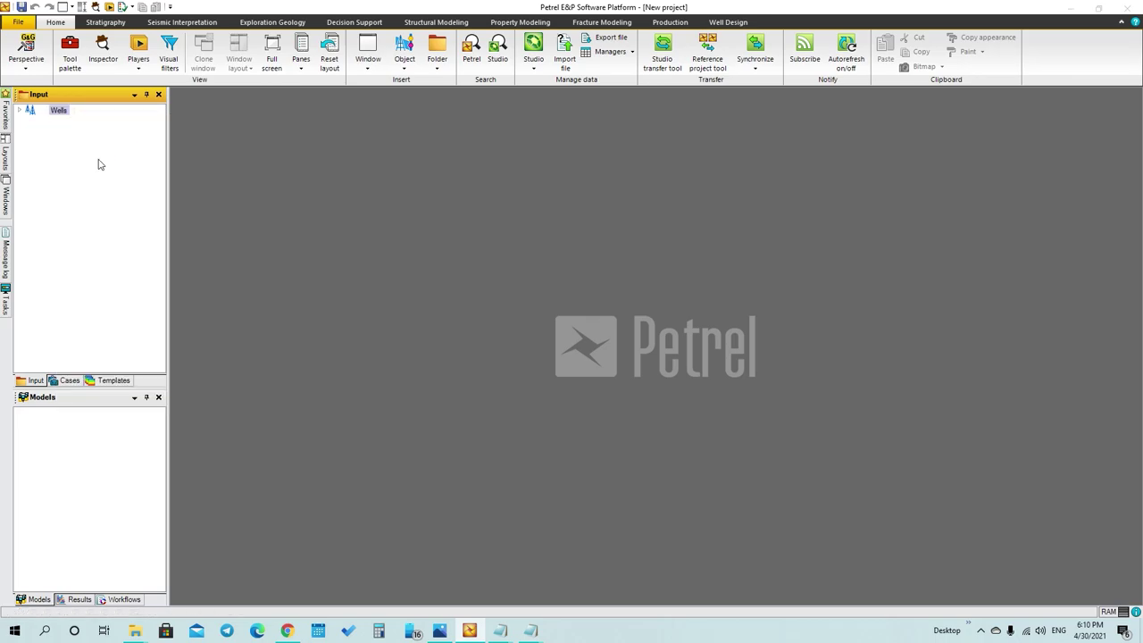
- Import 'well head new' as well heads, checking the column mapping, then OK for all
left_click(104, 64)
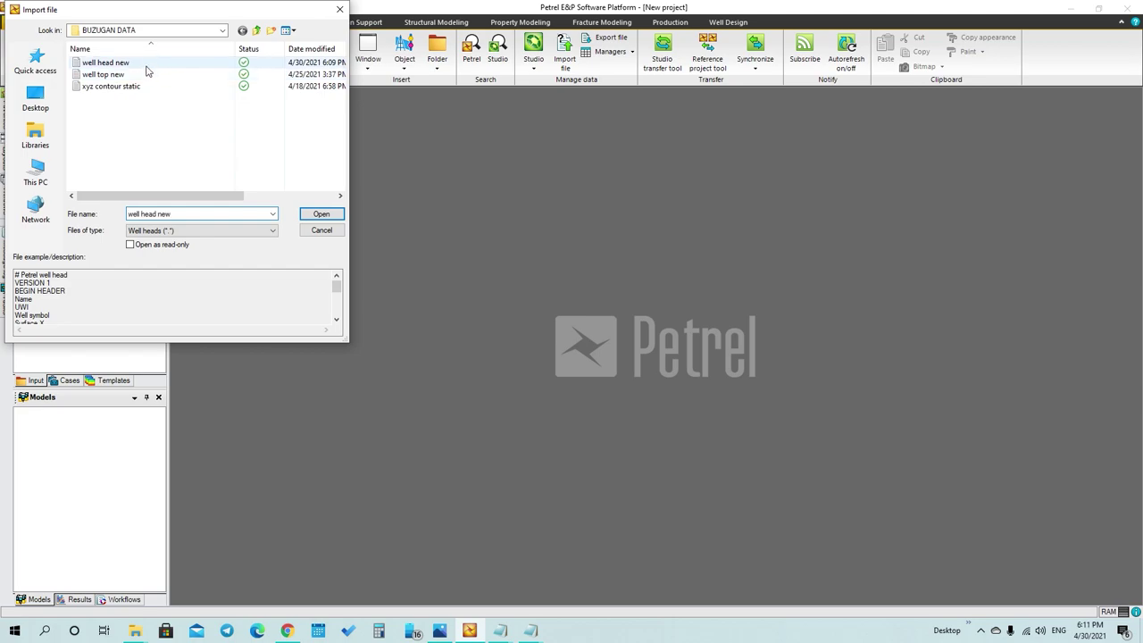
left_click(321, 214)
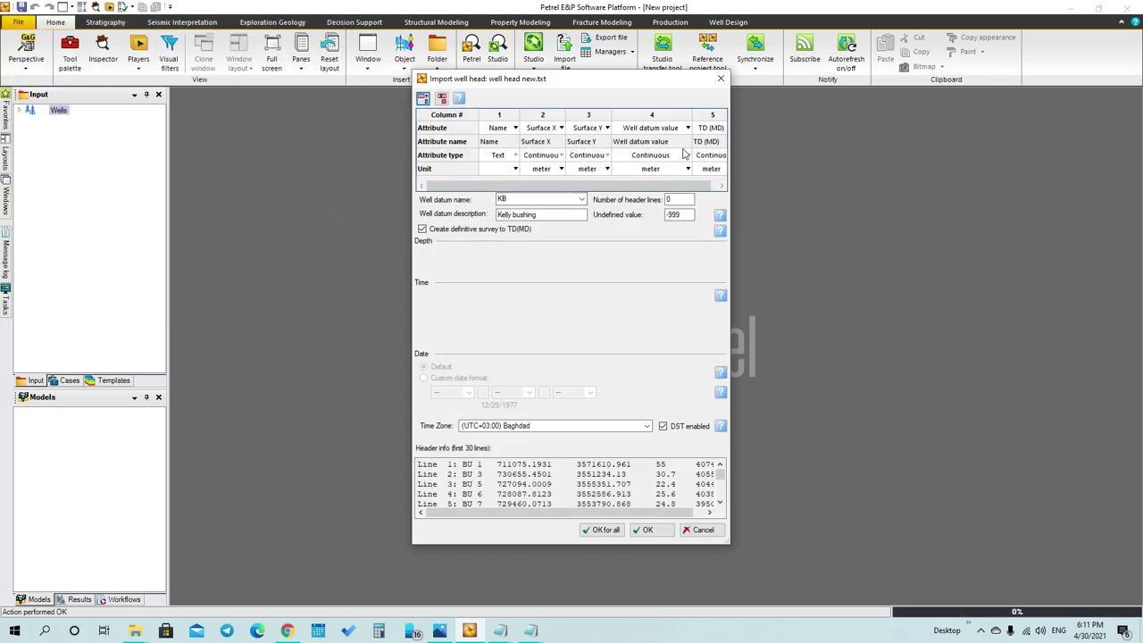
left_click_drag(604, 186, 561, 189)
double_click(481, 466)
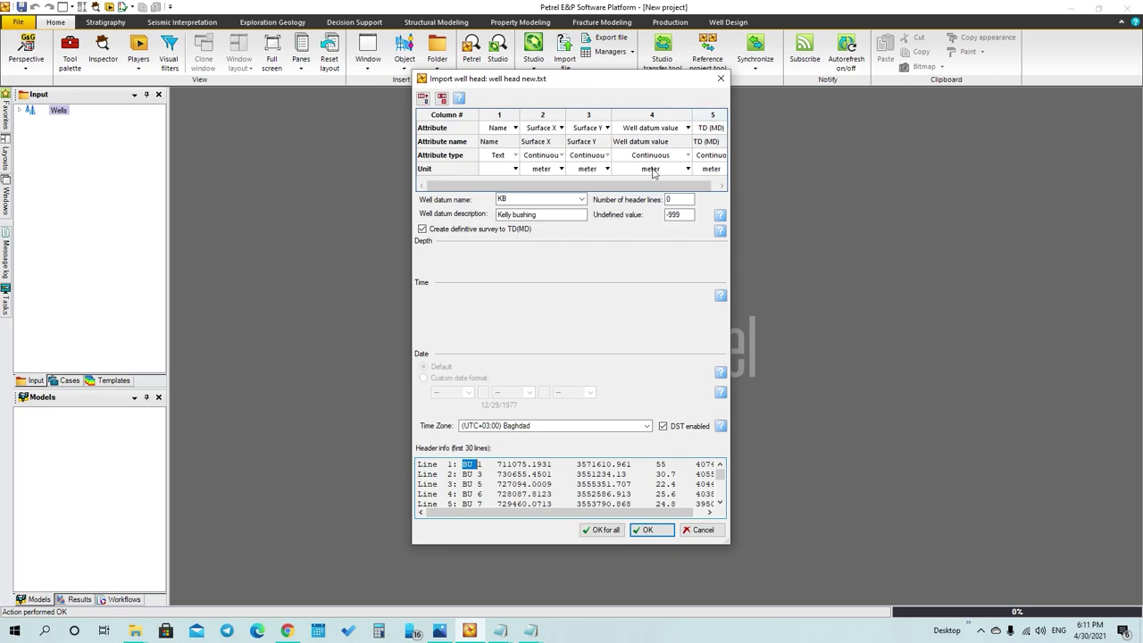
left_click_drag(642, 186, 681, 191)
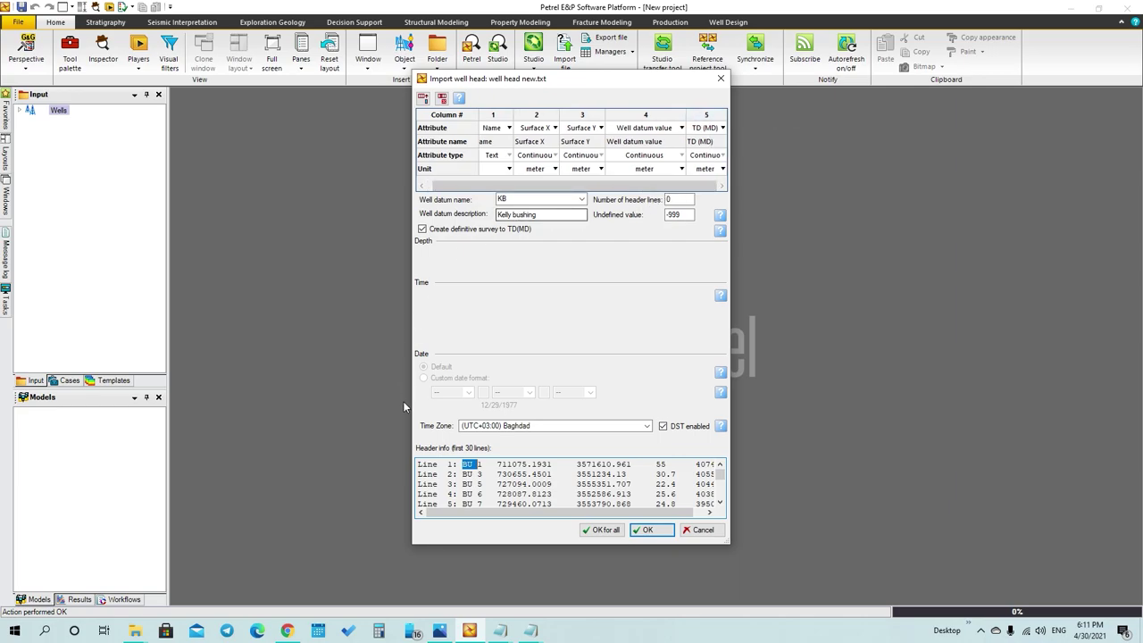
left_click(638, 529)
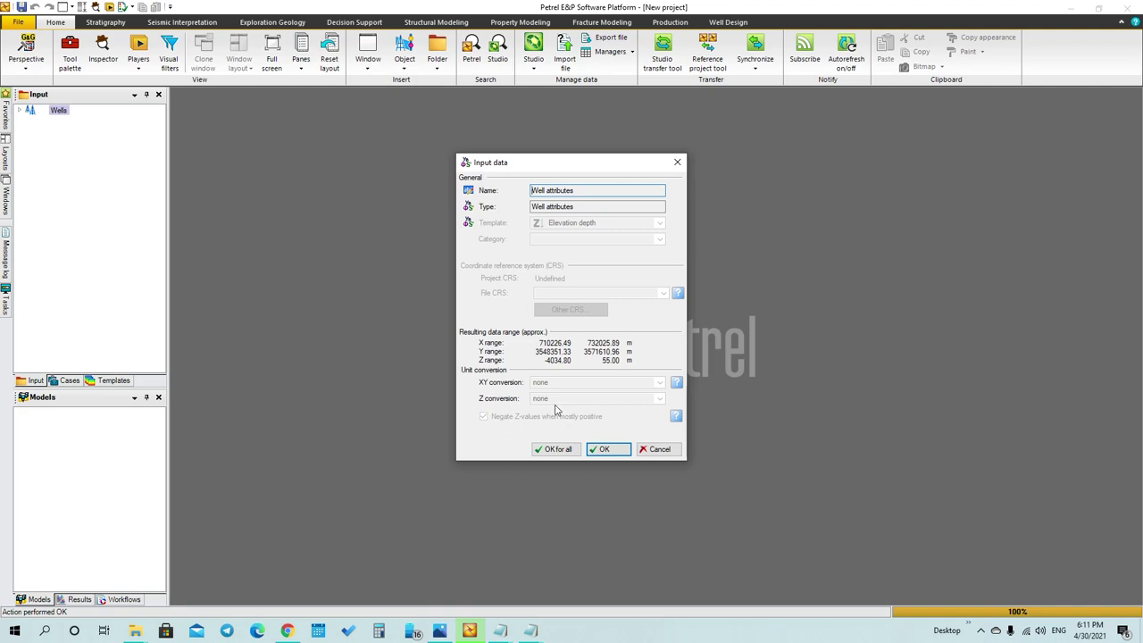
left_click(557, 449)
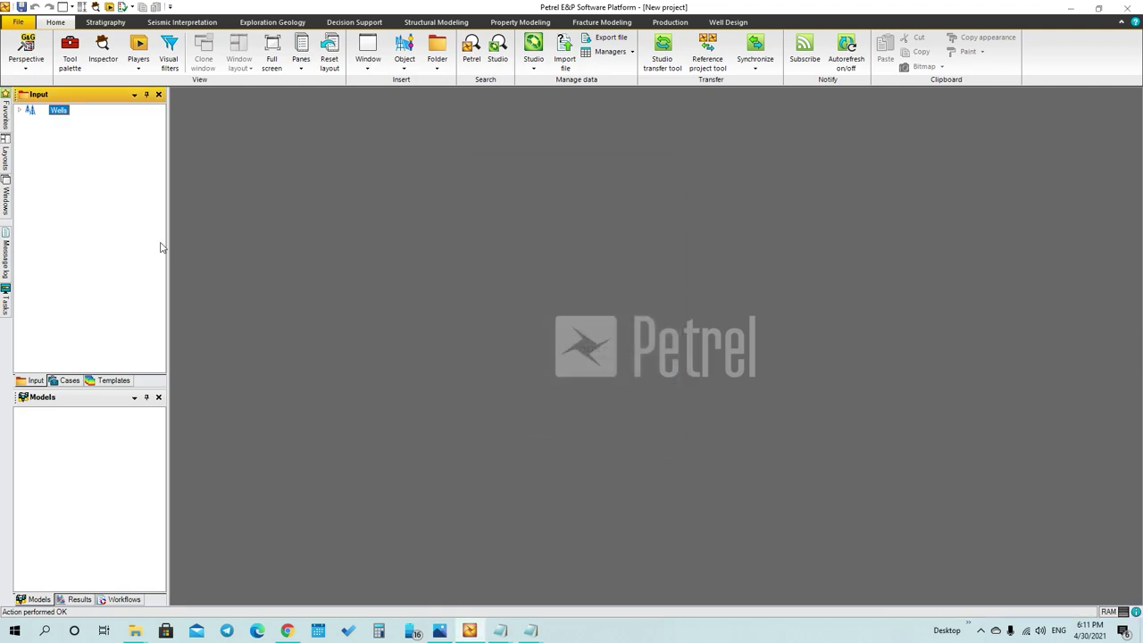
- Show the Wells folder in a new 3D window, orbited so the wells stand upright
left_click(368, 61)
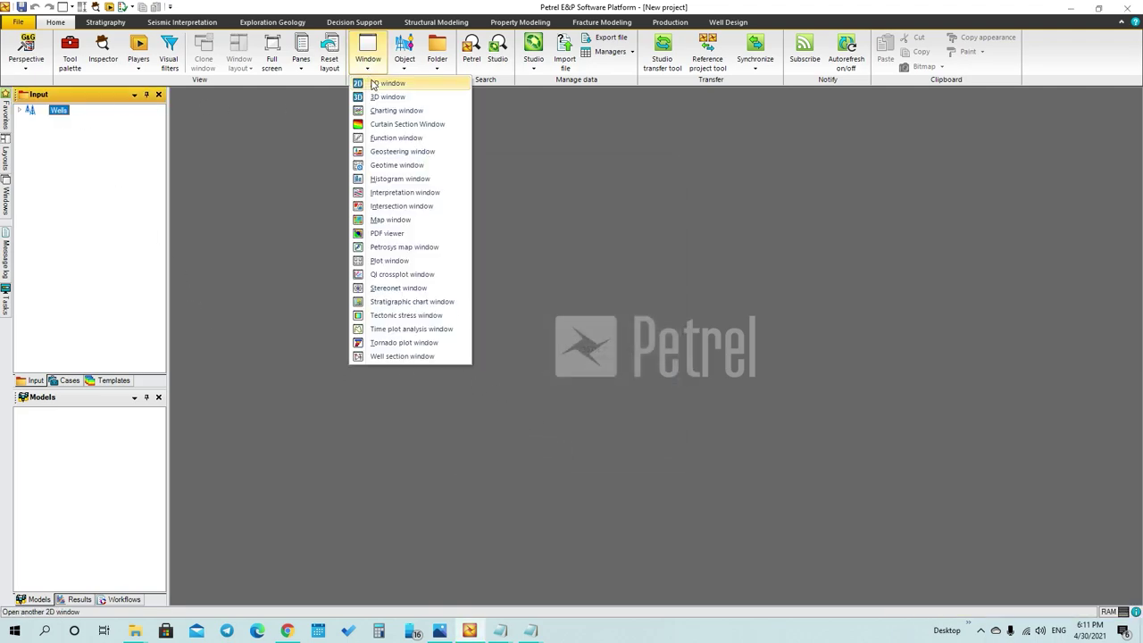
left_click(386, 104)
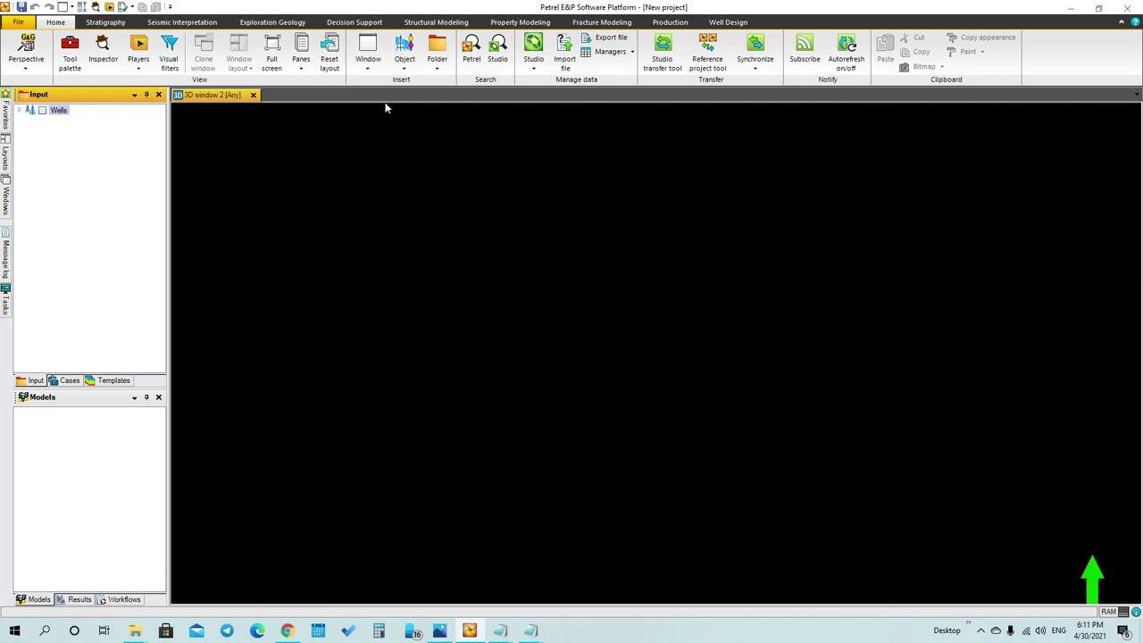
left_click(42, 110)
left_click_drag(592, 446, 1026, 312)
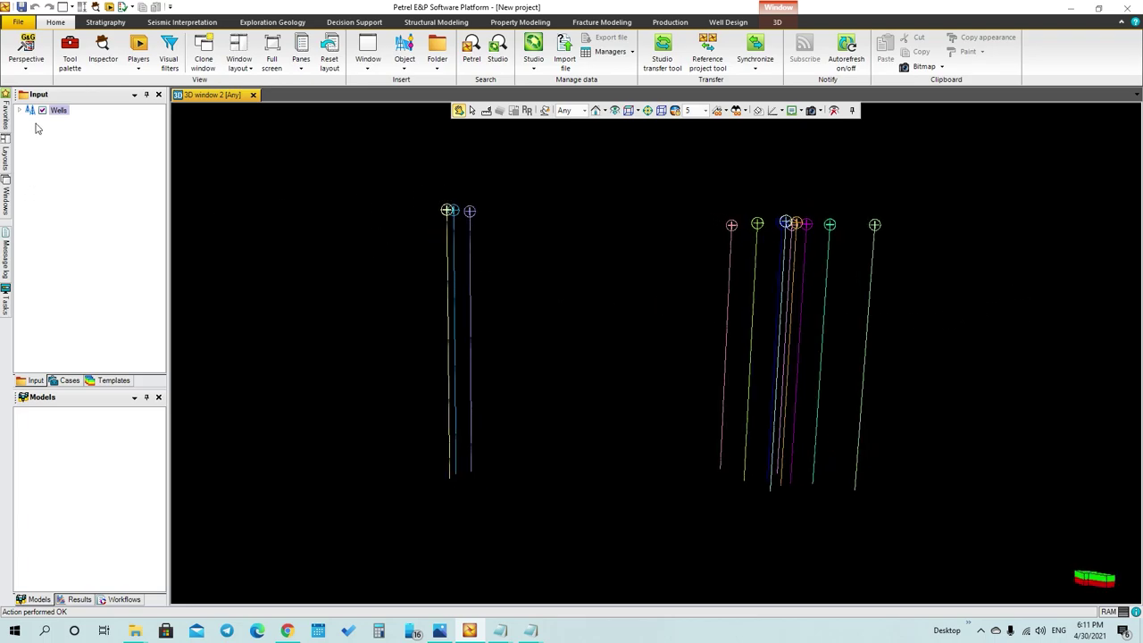
left_click(439, 64)
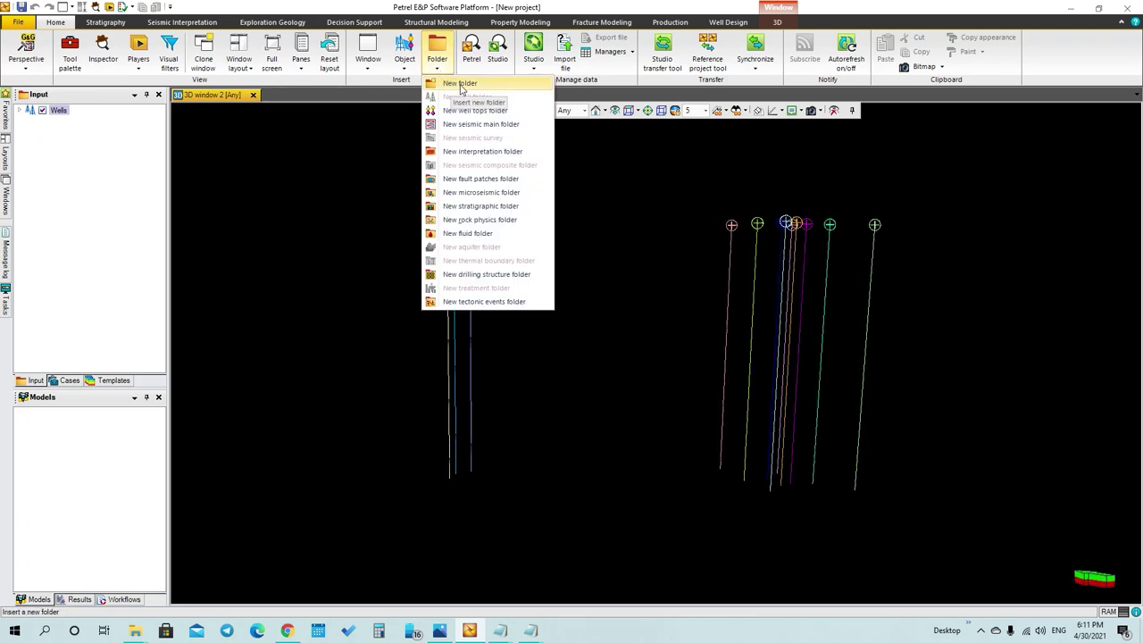
- Create a new general folder and start an Import (on selection) into it
left_click(460, 85)
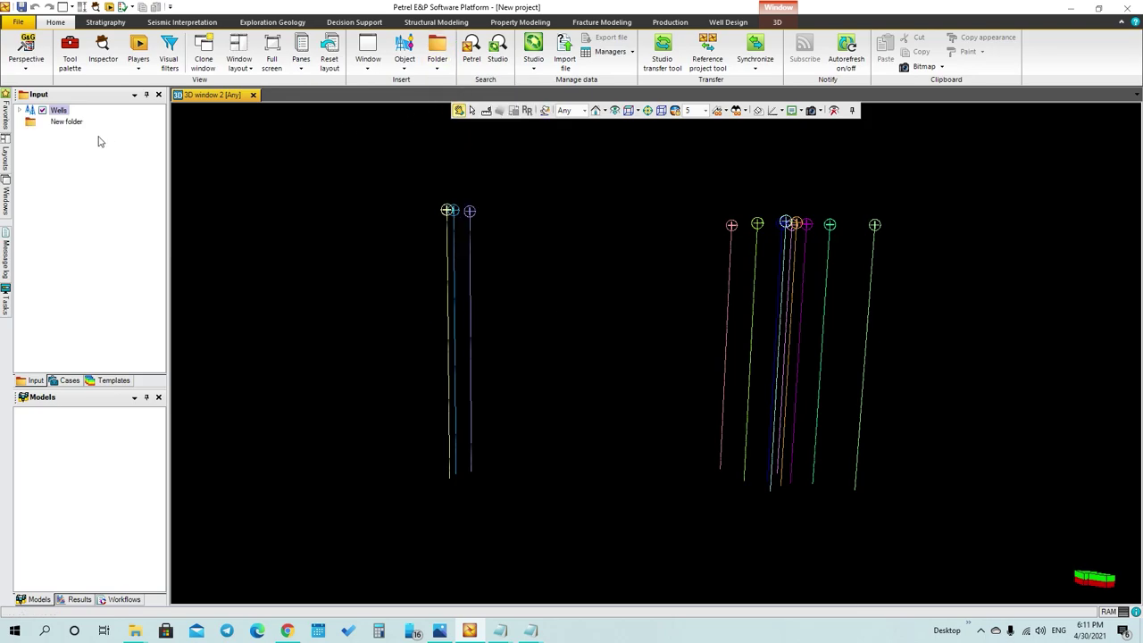
right_click(66, 124)
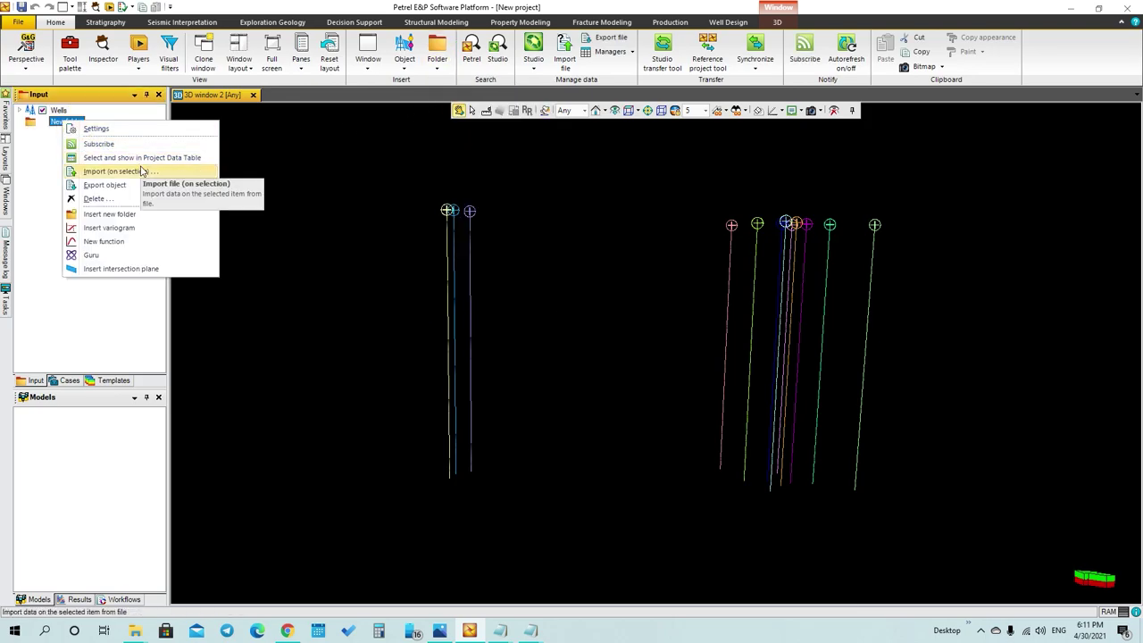
left_click(141, 170)
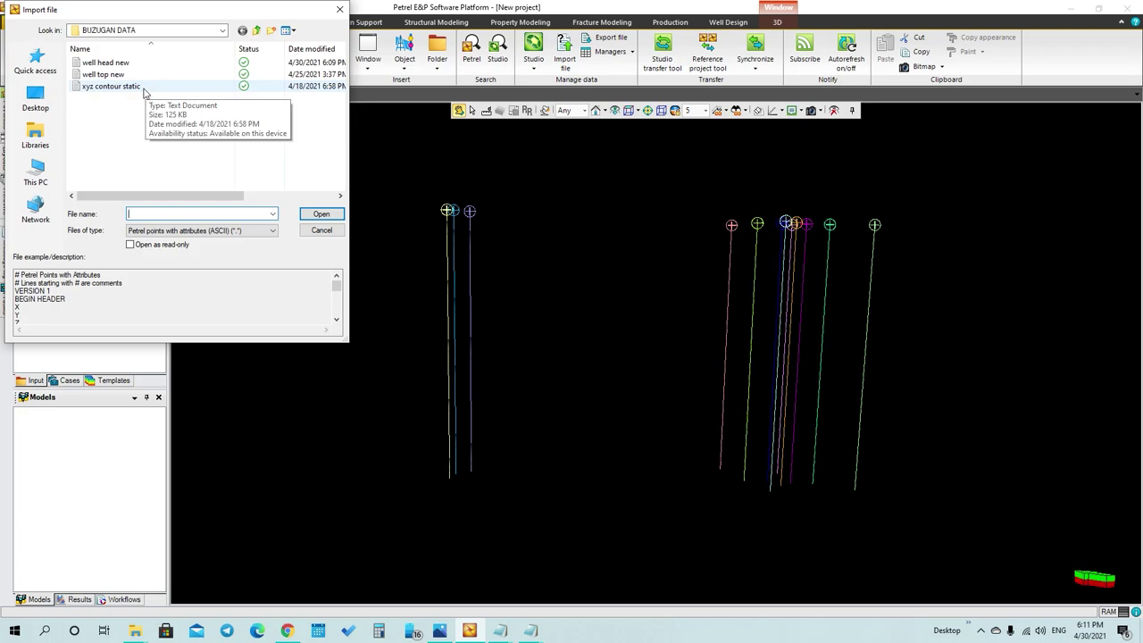
- Import 'xyz contour static' as points with the Elevation depth template
left_click(142, 86)
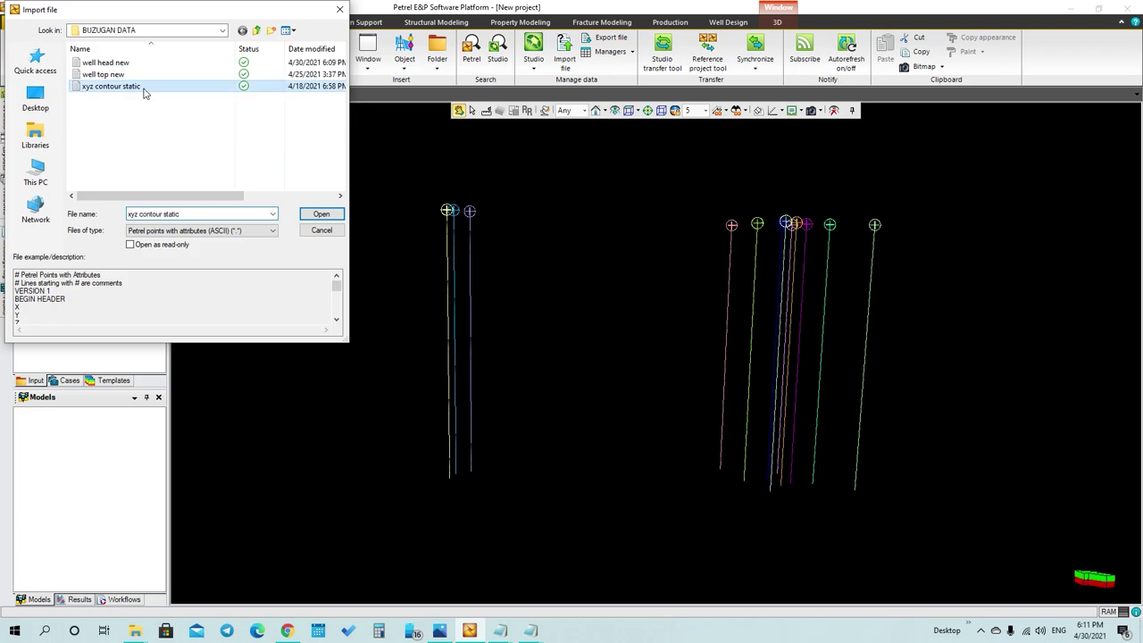
left_click(321, 215)
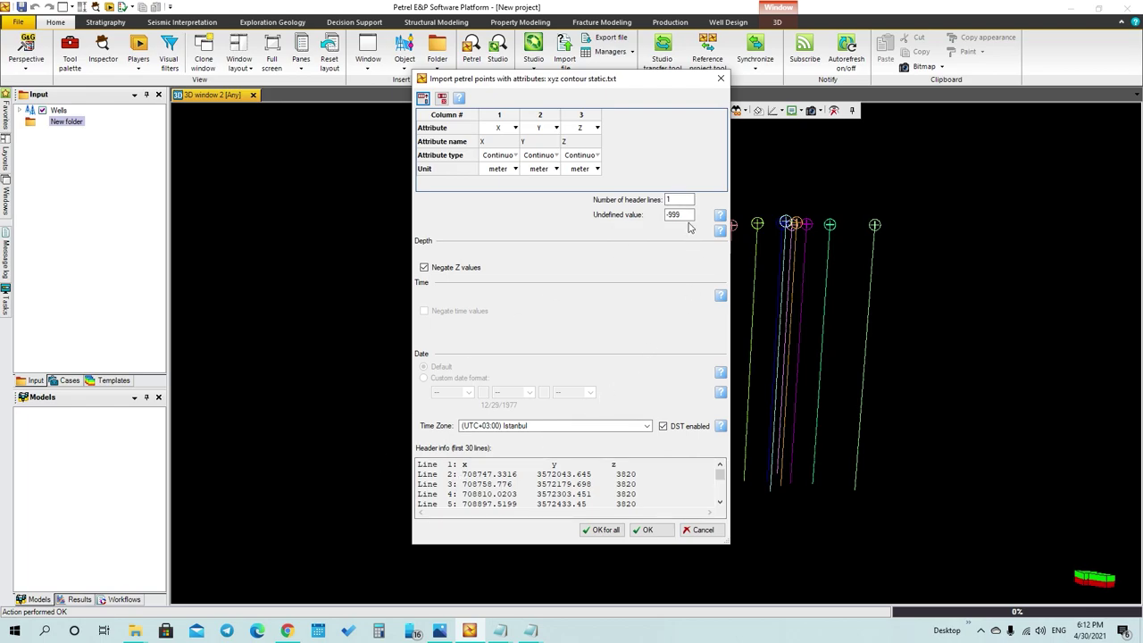
left_click(600, 530)
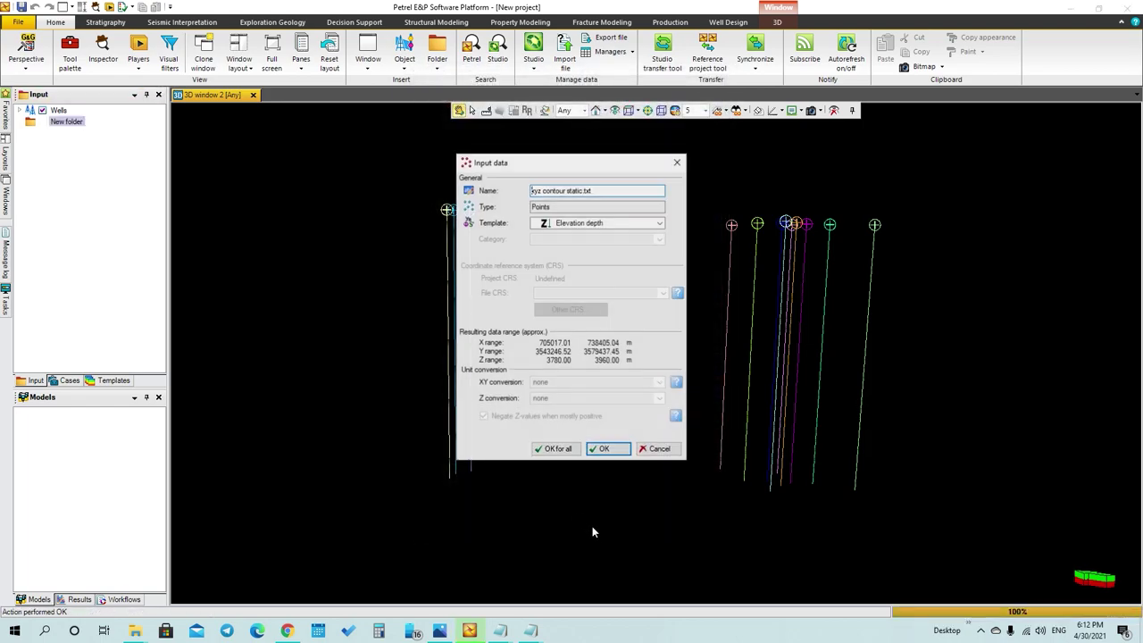
left_click(548, 449)
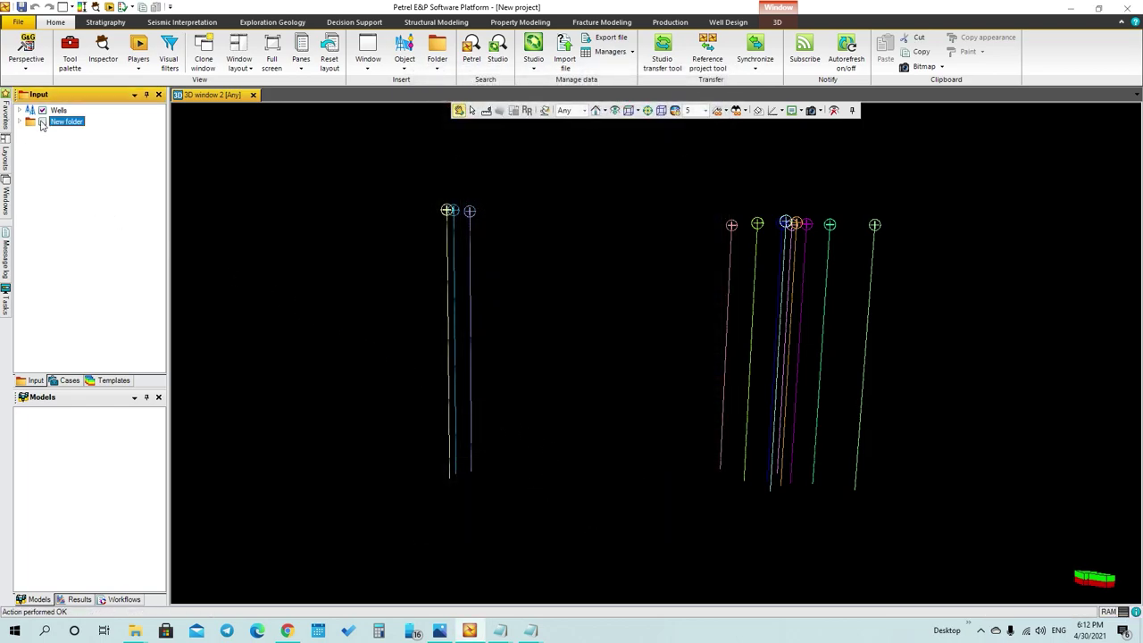
- Display the New folder contour points with the wells, orbiting to a long oblique view
left_click(42, 121)
left_click_drag(688, 434, 362, 431)
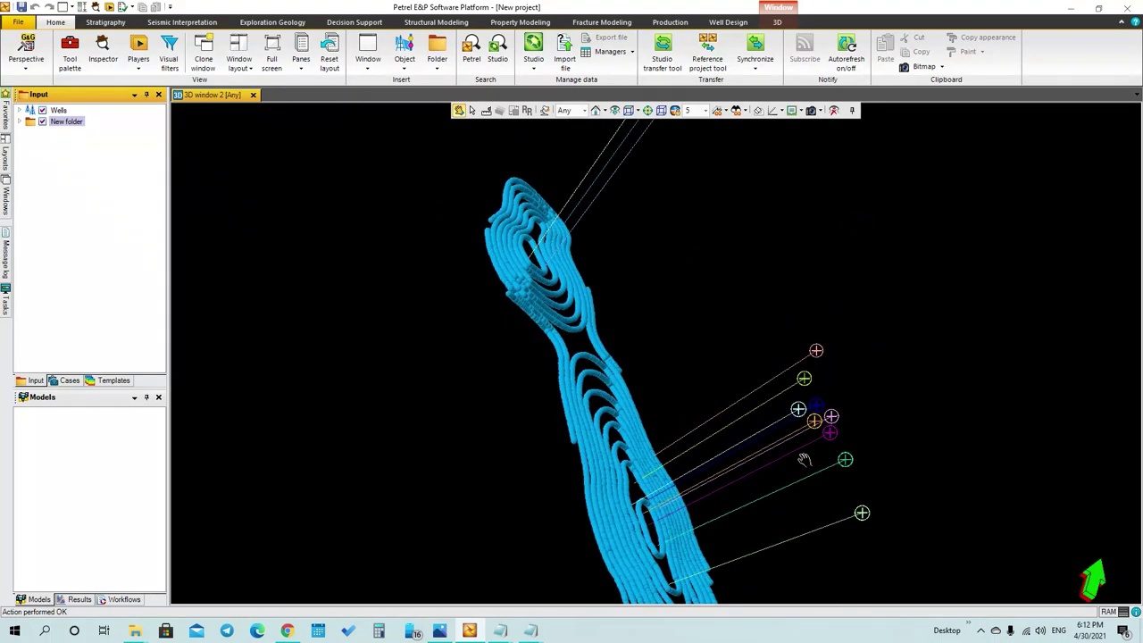
left_click_drag(804, 460, 500, 315)
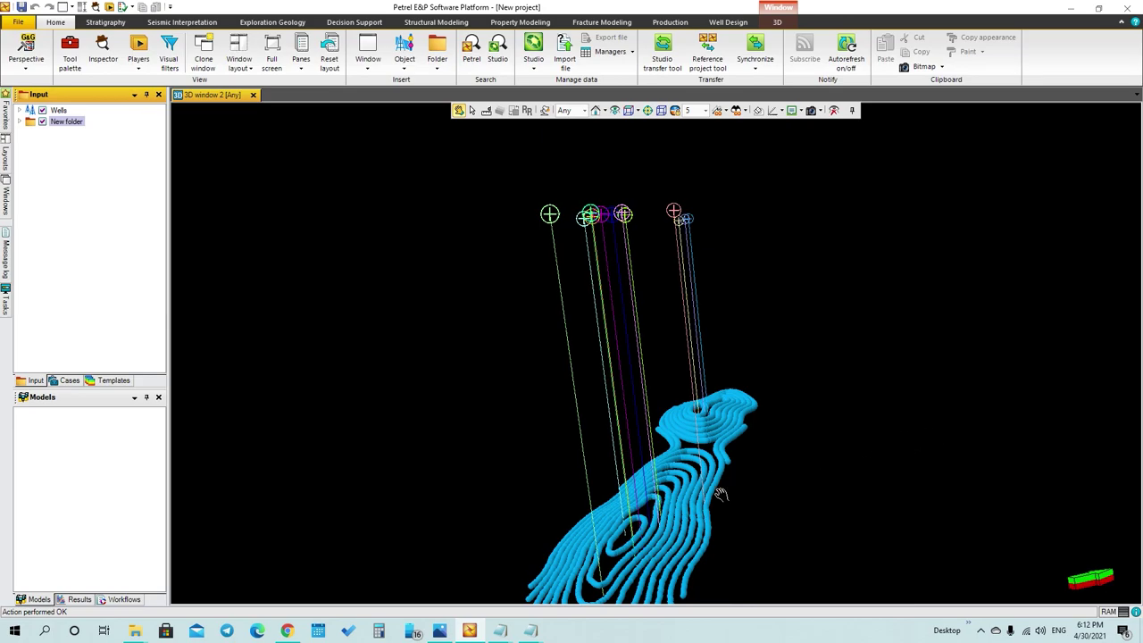
left_click_drag(720, 494, 744, 385)
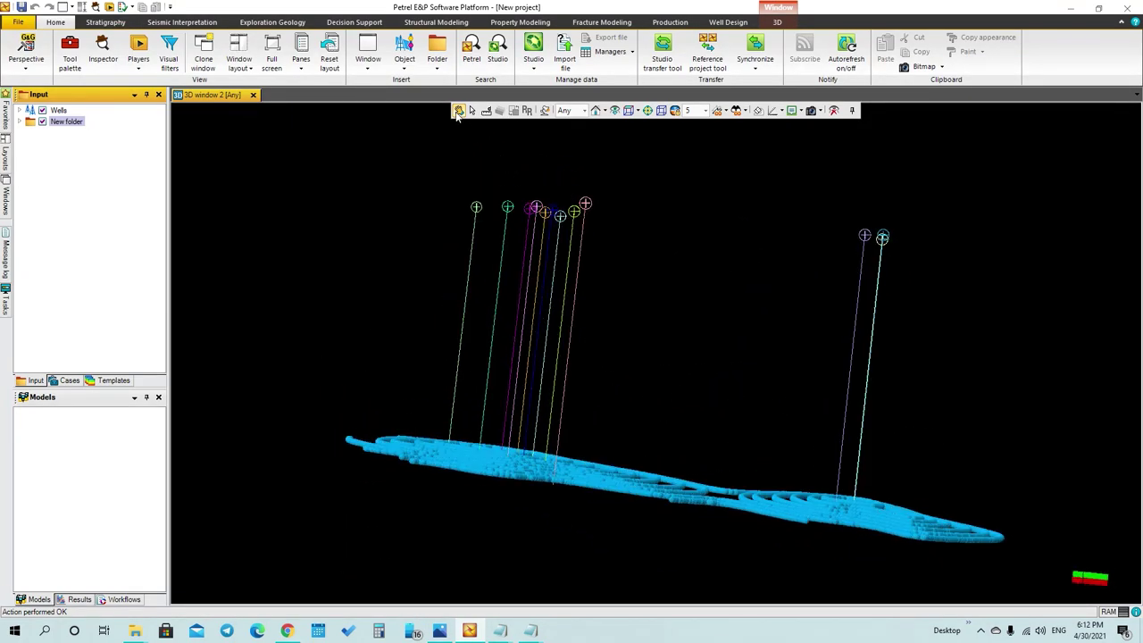
left_click(432, 55)
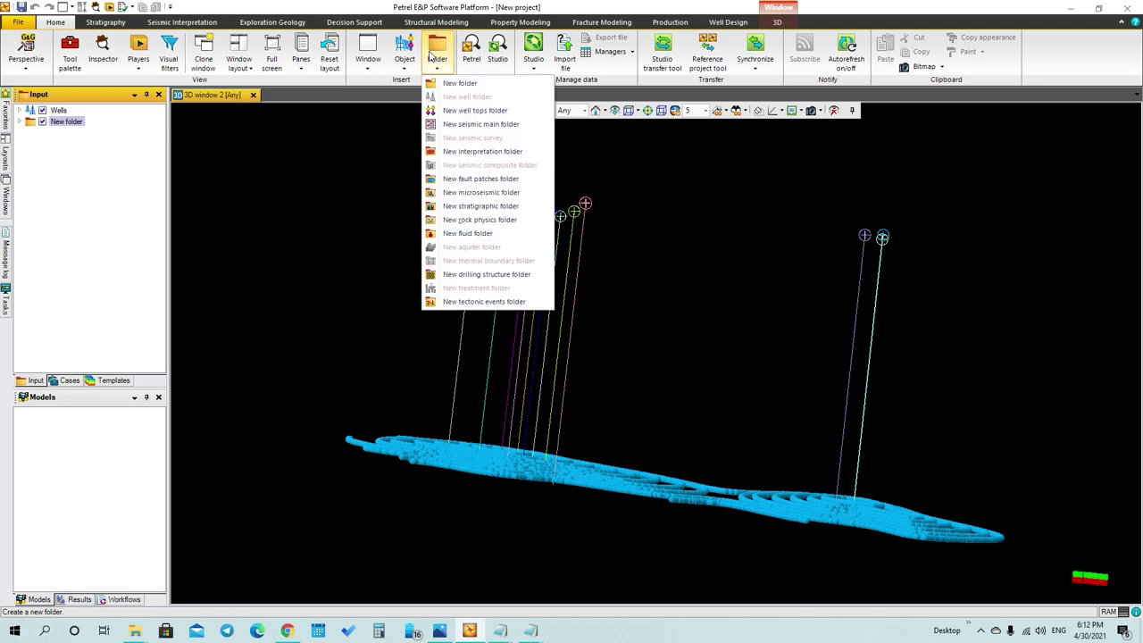
- Create the Well tops 1 folder, import 'well top new' into it, and cancel the settings
left_click(473, 111)
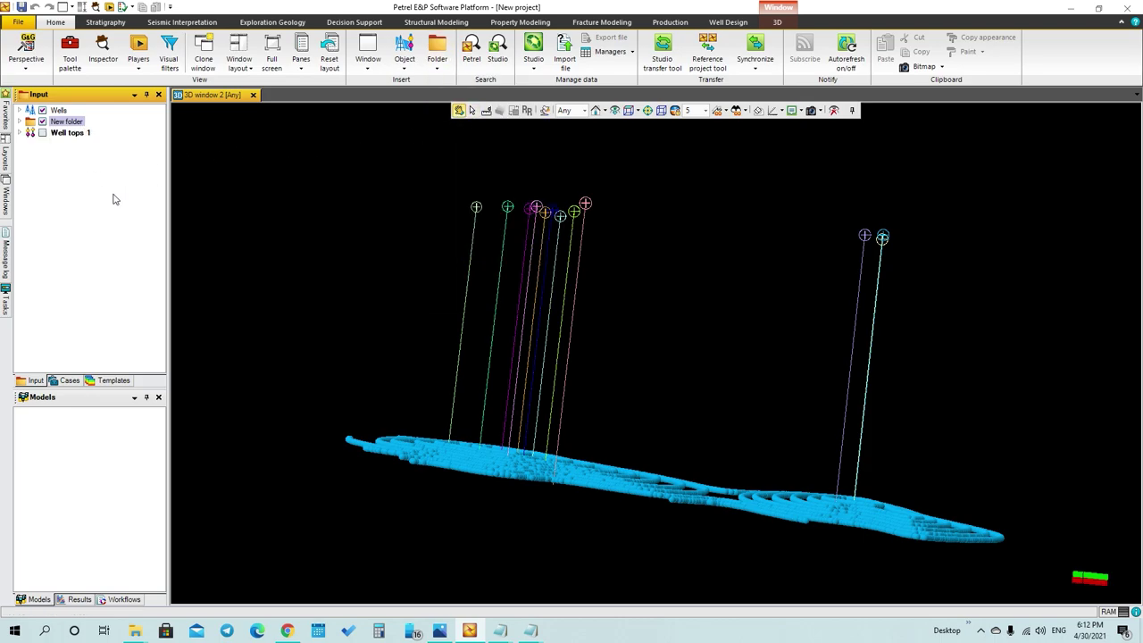
right_click(67, 134)
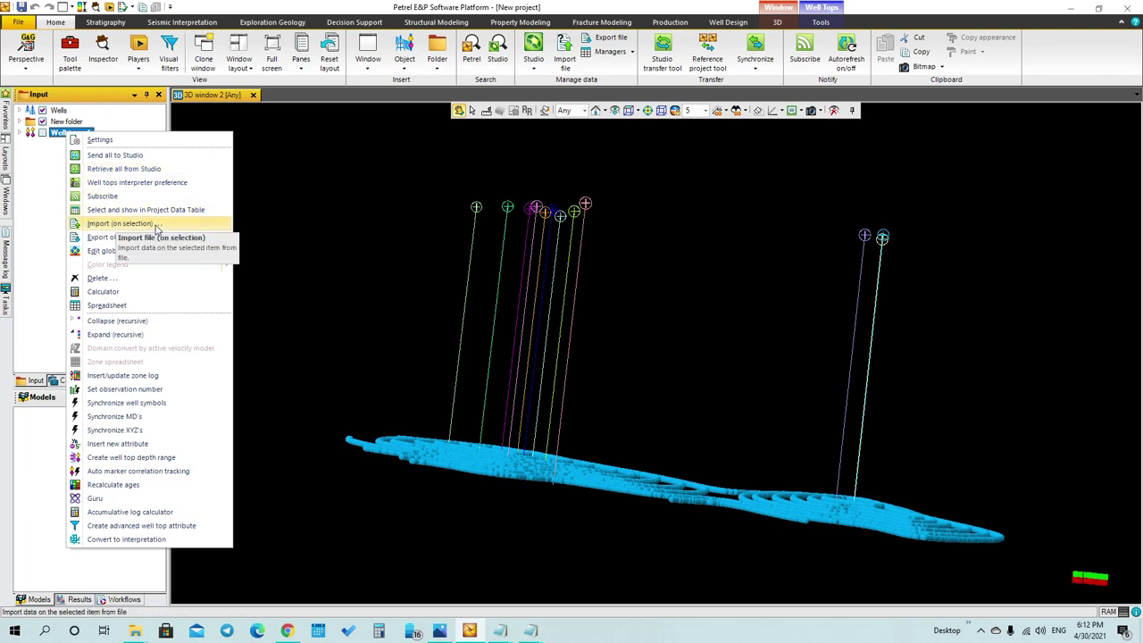
left_click(158, 225)
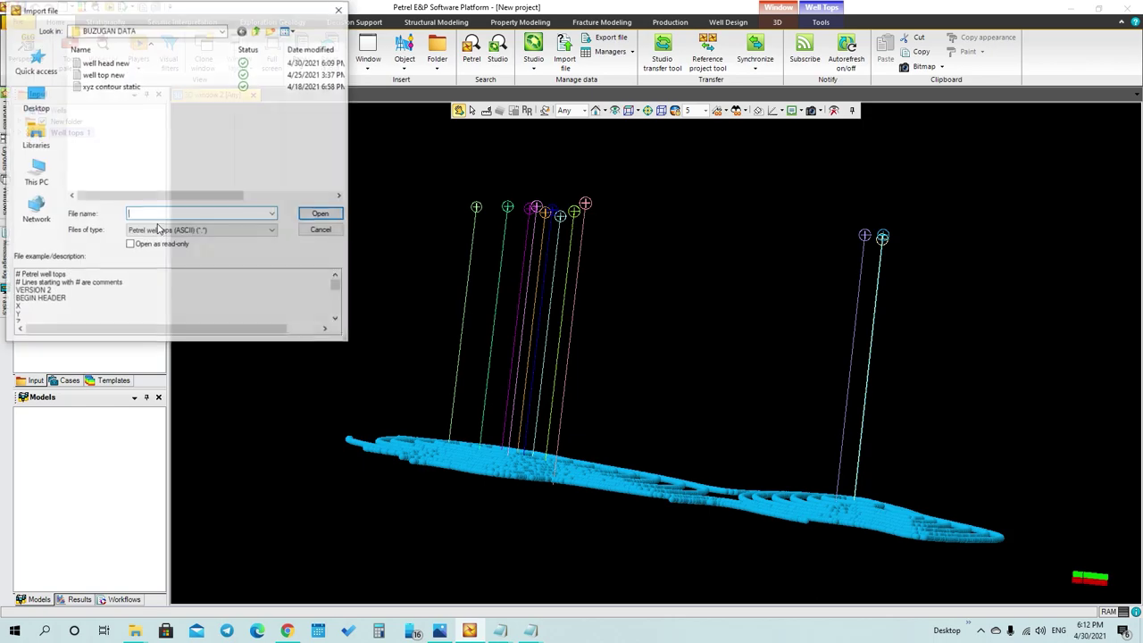
left_click(118, 76)
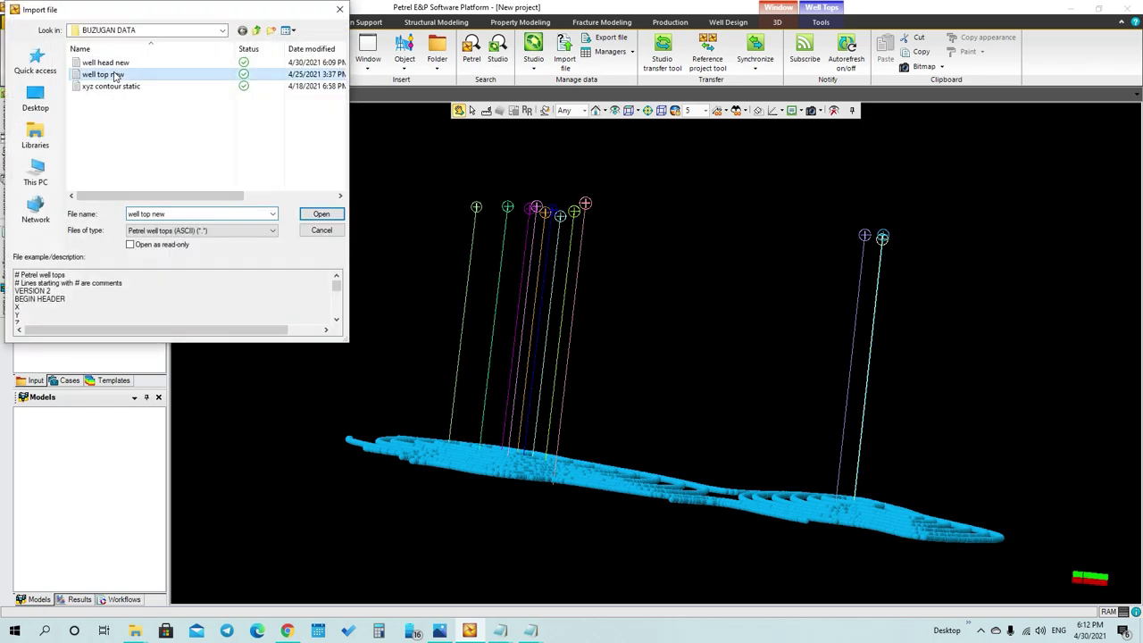
left_click(322, 215)
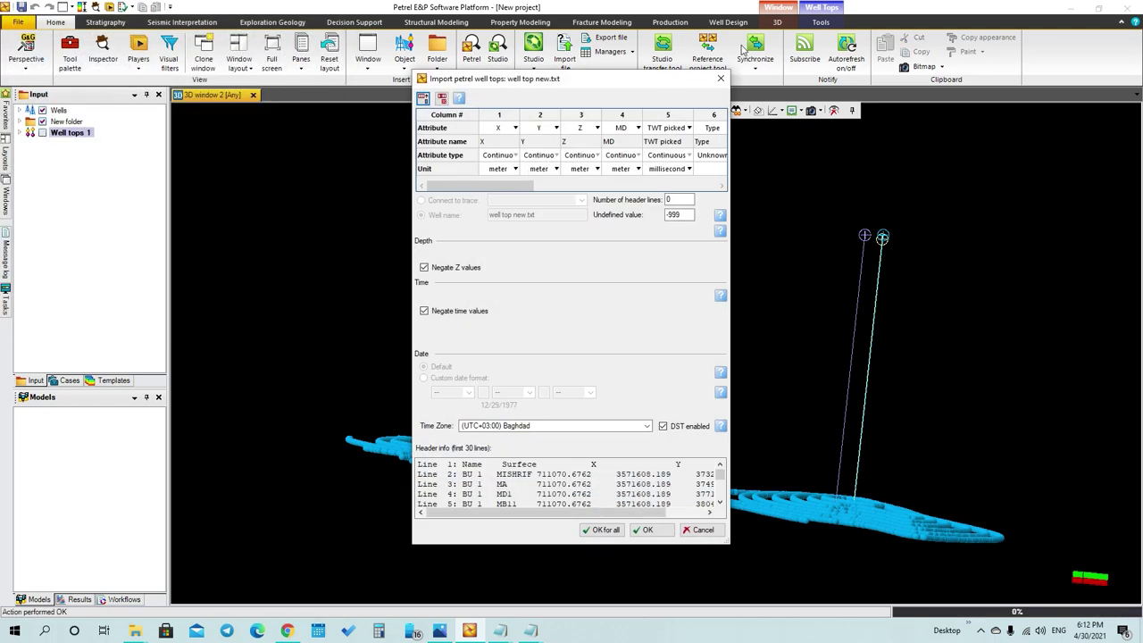
left_click(720, 77)
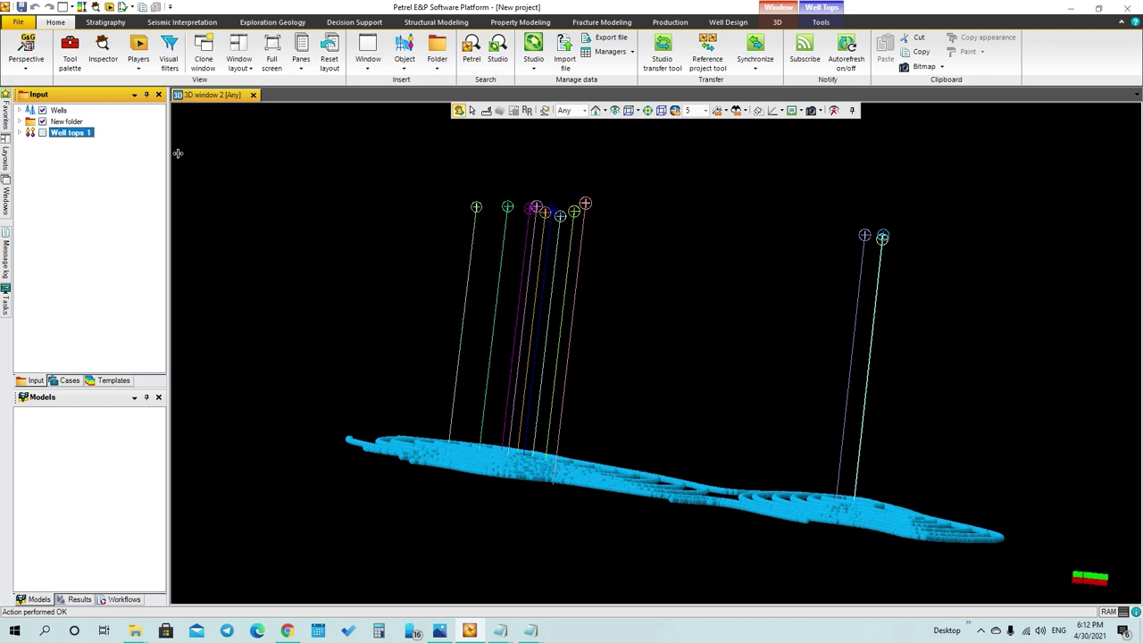
- Reopen 'well top new' for import into Well tops 1 to reach its settings
right_click(74, 133)
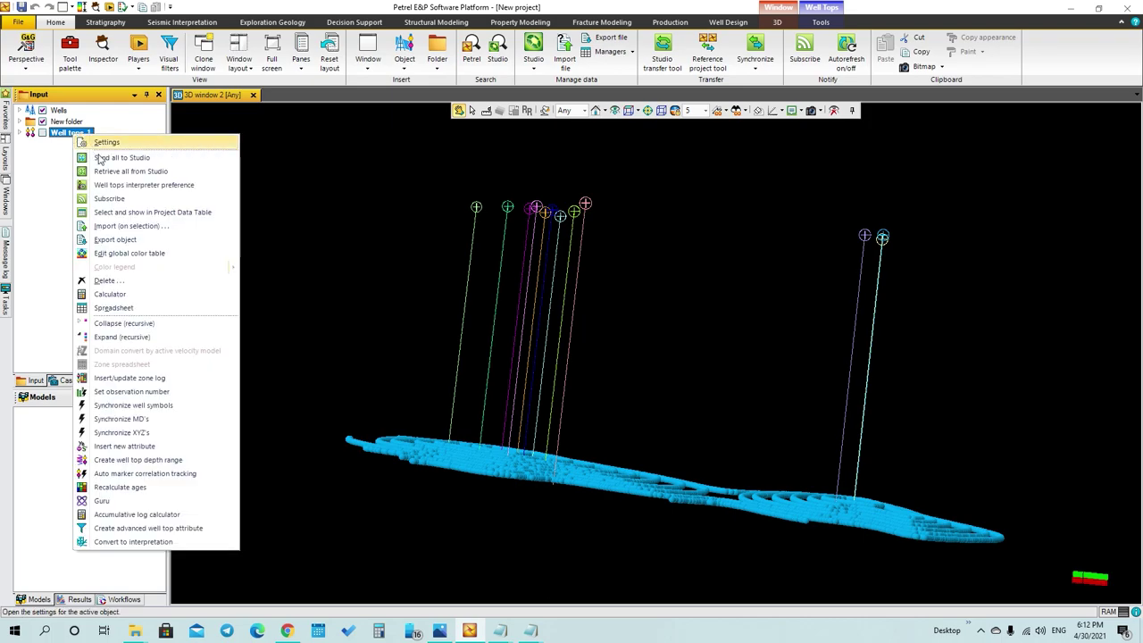
left_click(149, 228)
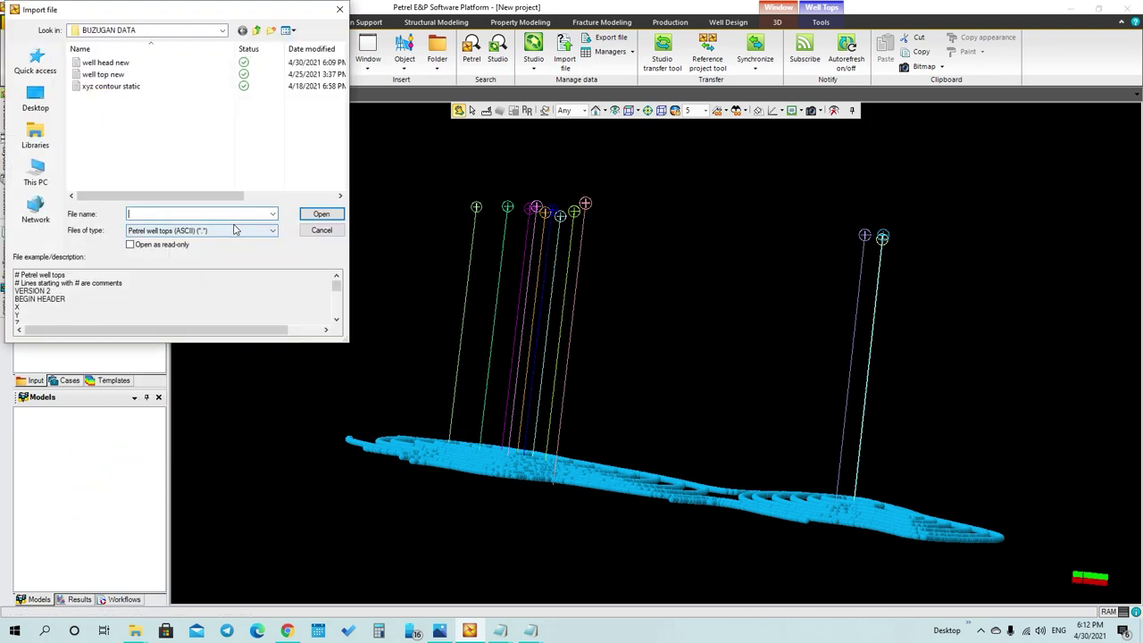
left_click(153, 77)
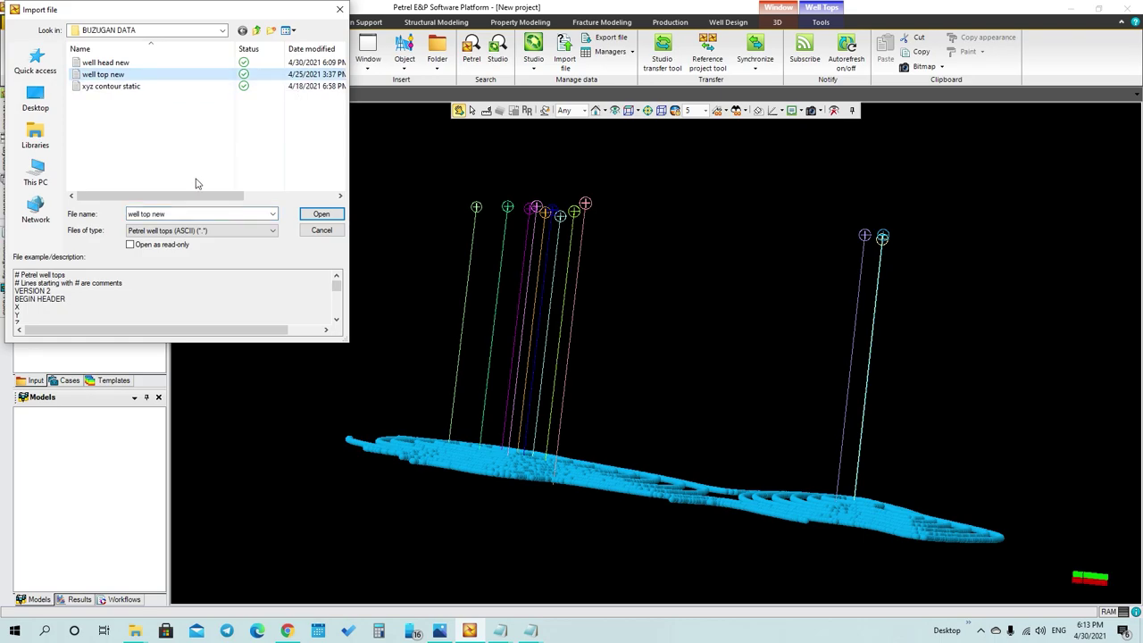
left_click(321, 215)
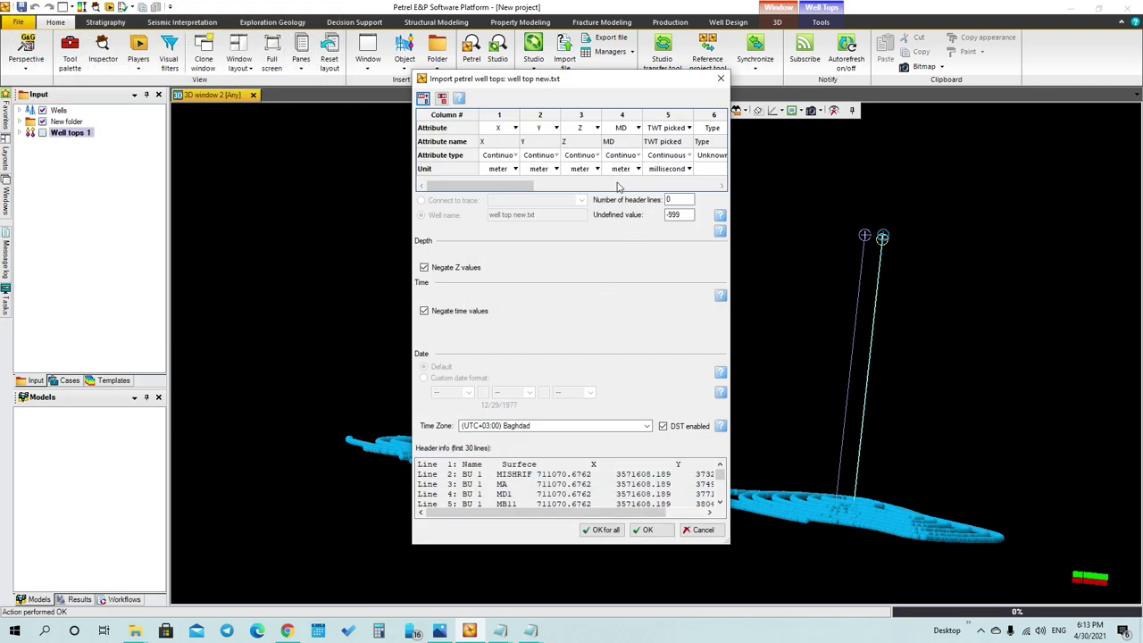
- Delete the default mapping columns and set column 1's attribute to Well
left_click_drag(499, 115, 746, 139)
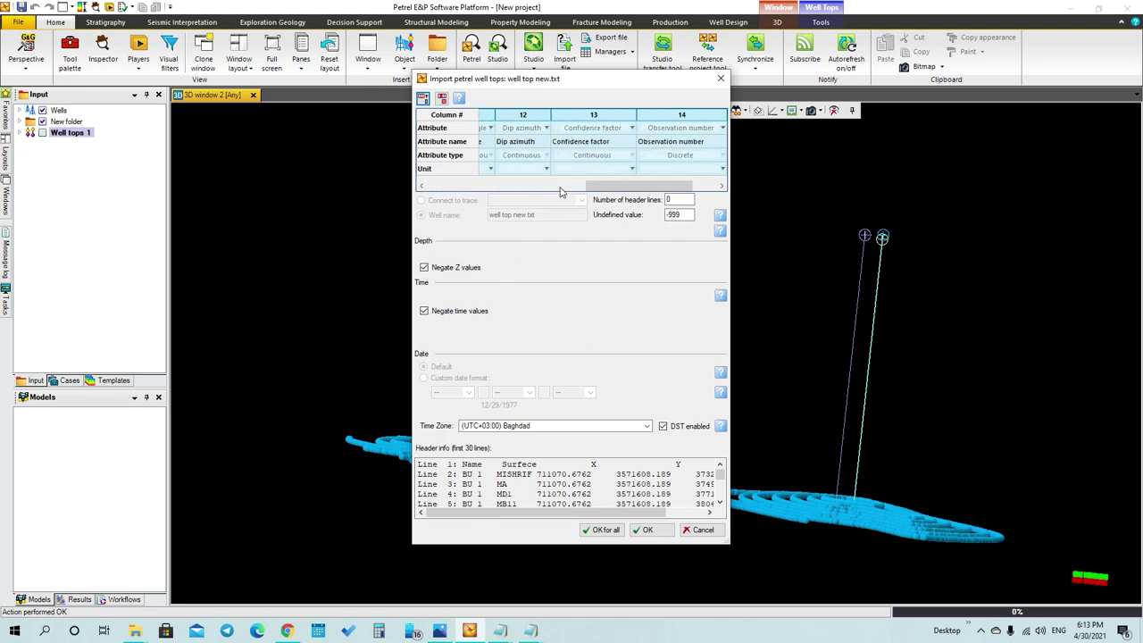
left_click(441, 97)
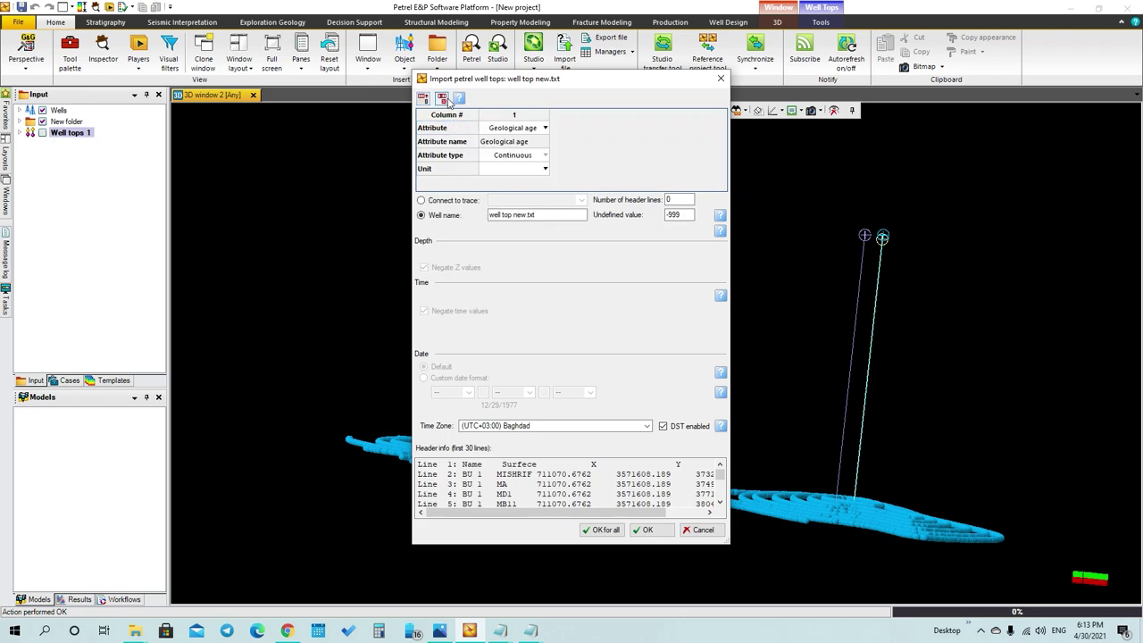
left_click(530, 129)
left_click(530, 131)
scroll(507, 167, "up", 4)
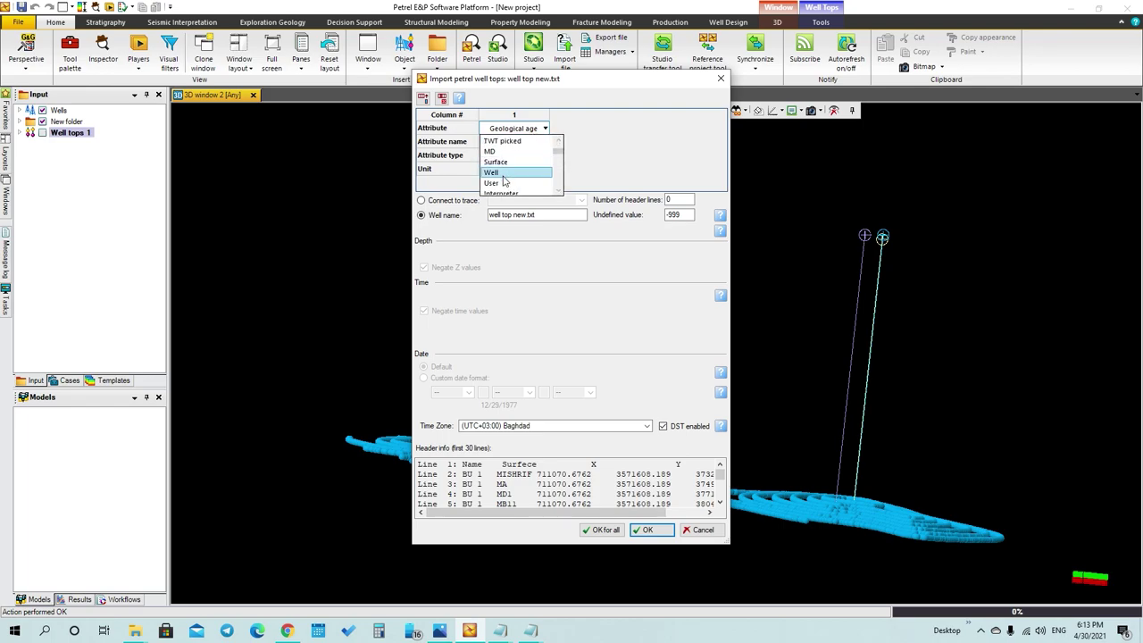
left_click(505, 173)
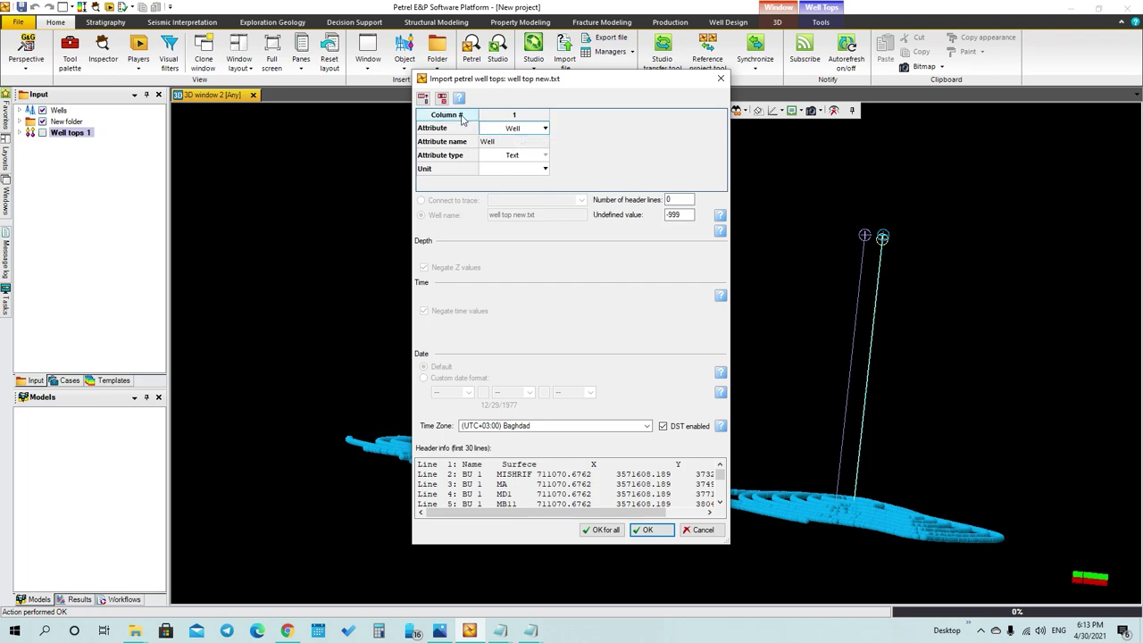
- Append a second column and set its attribute to Surface
left_click(422, 97)
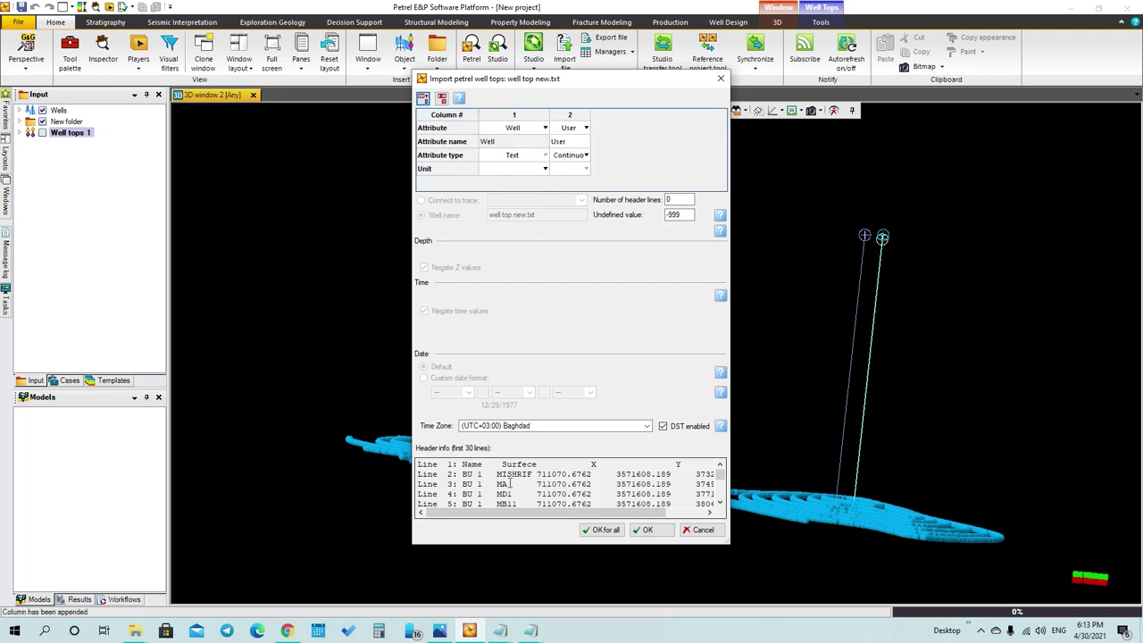
left_click(582, 128)
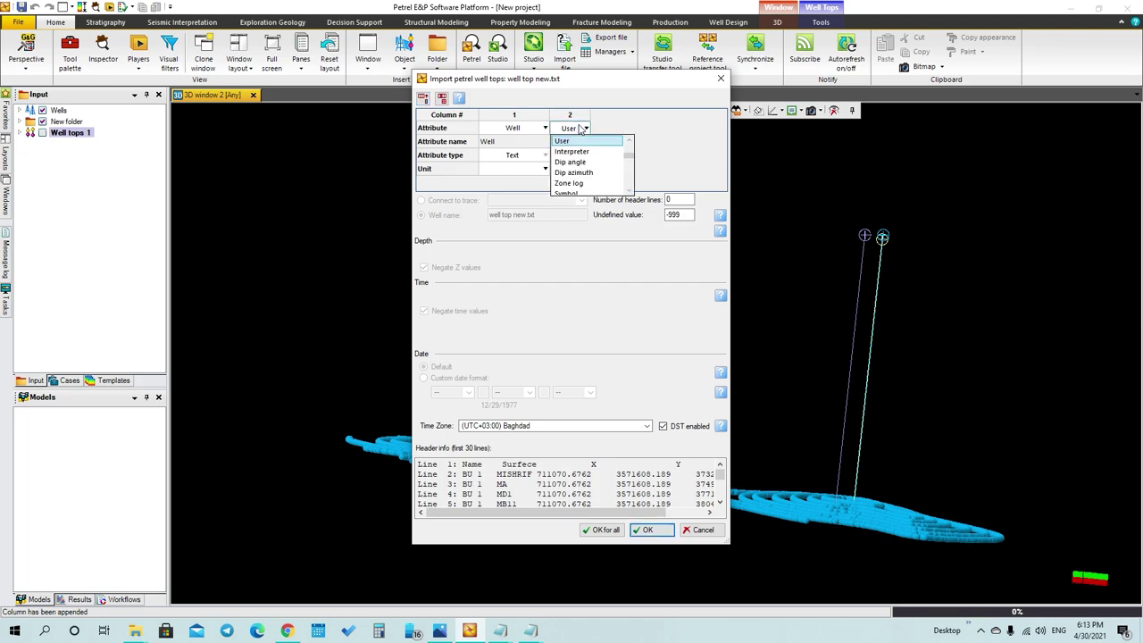
scroll(572, 158, "up", 3)
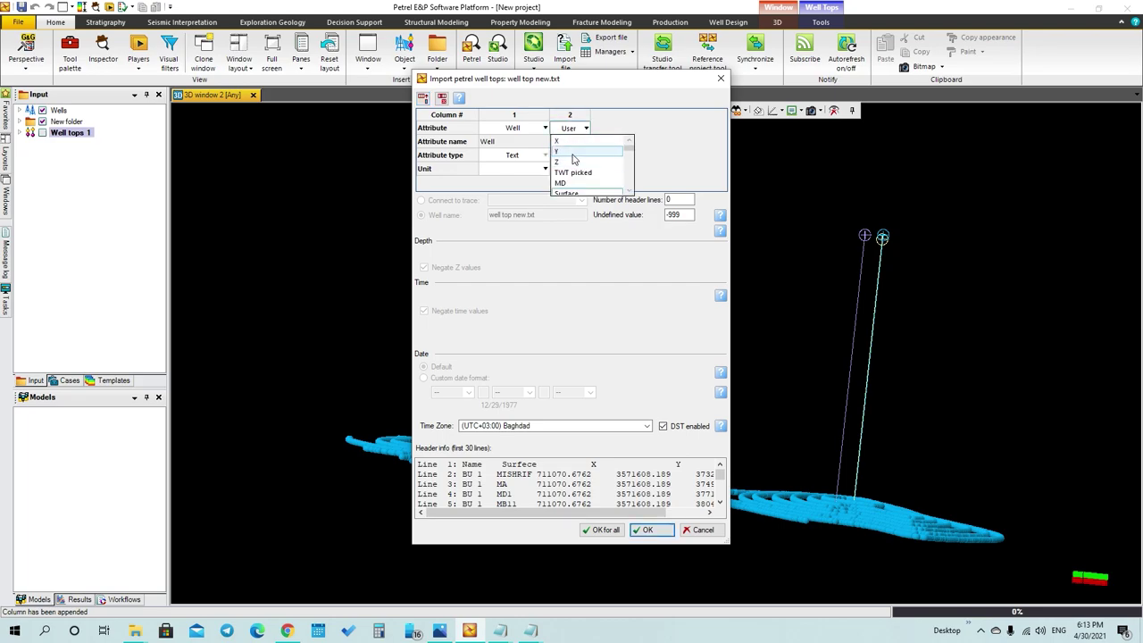
scroll(572, 158, "down", 1)
left_click(572, 161)
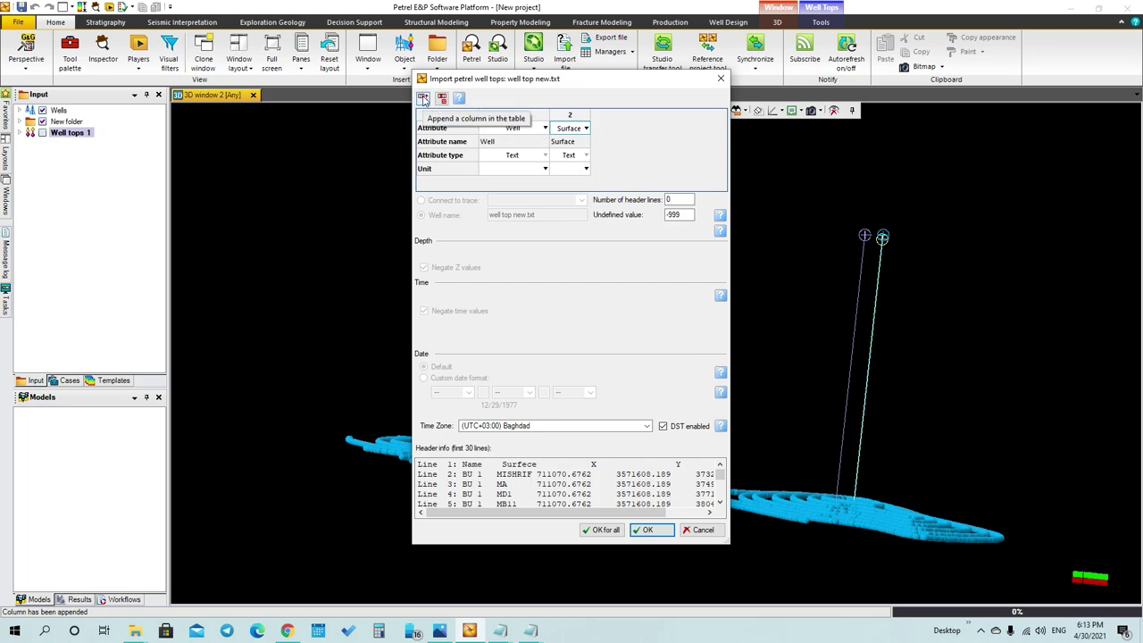
- Append columns 3, 4 and 5 with attributes X, Y and Z in meters
left_click(423, 99)
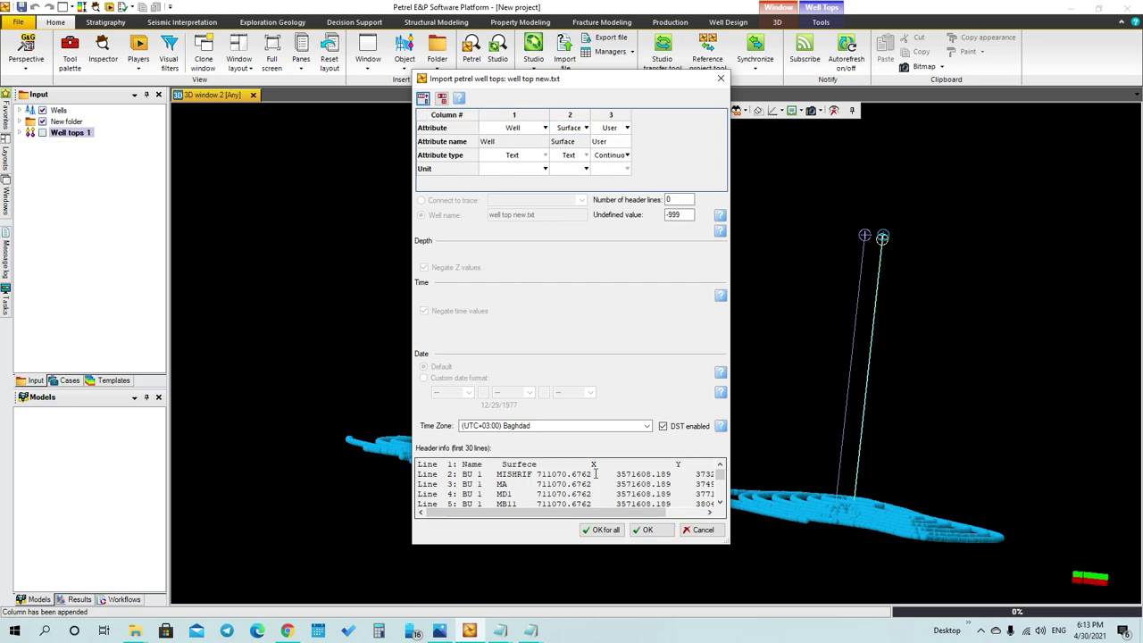
left_click(612, 130)
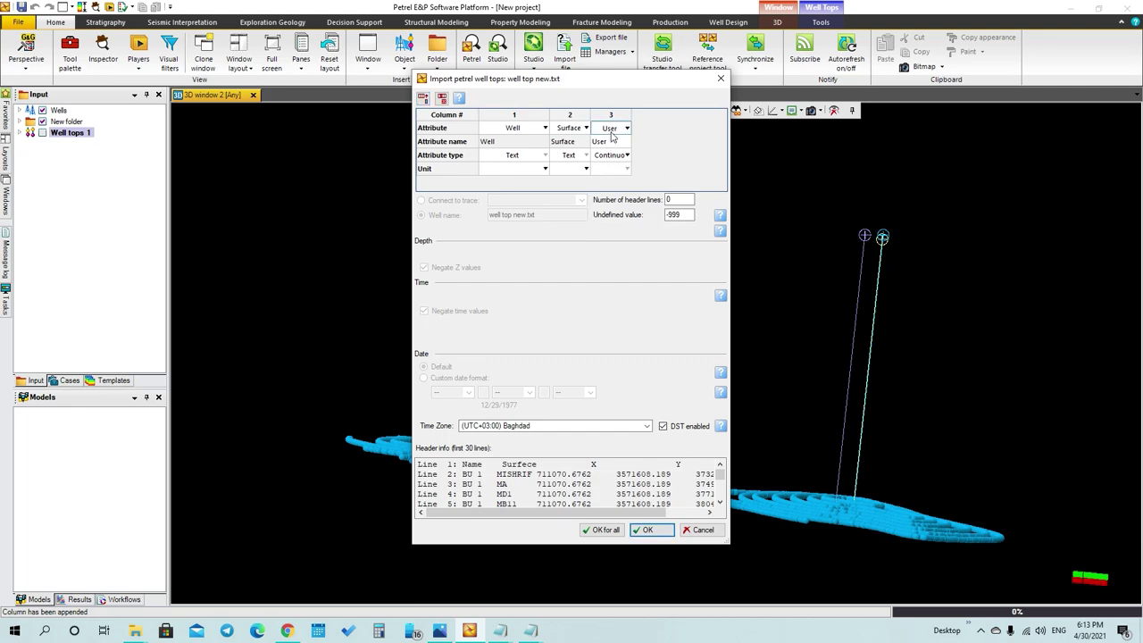
left_click(611, 140)
left_click(424, 98)
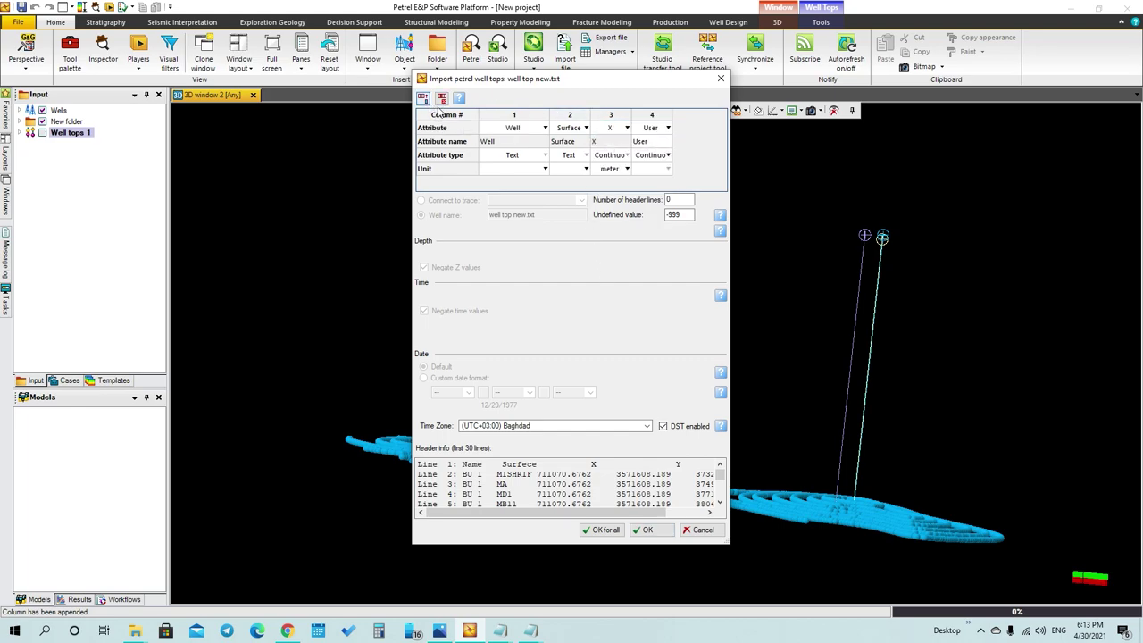
left_click(654, 129)
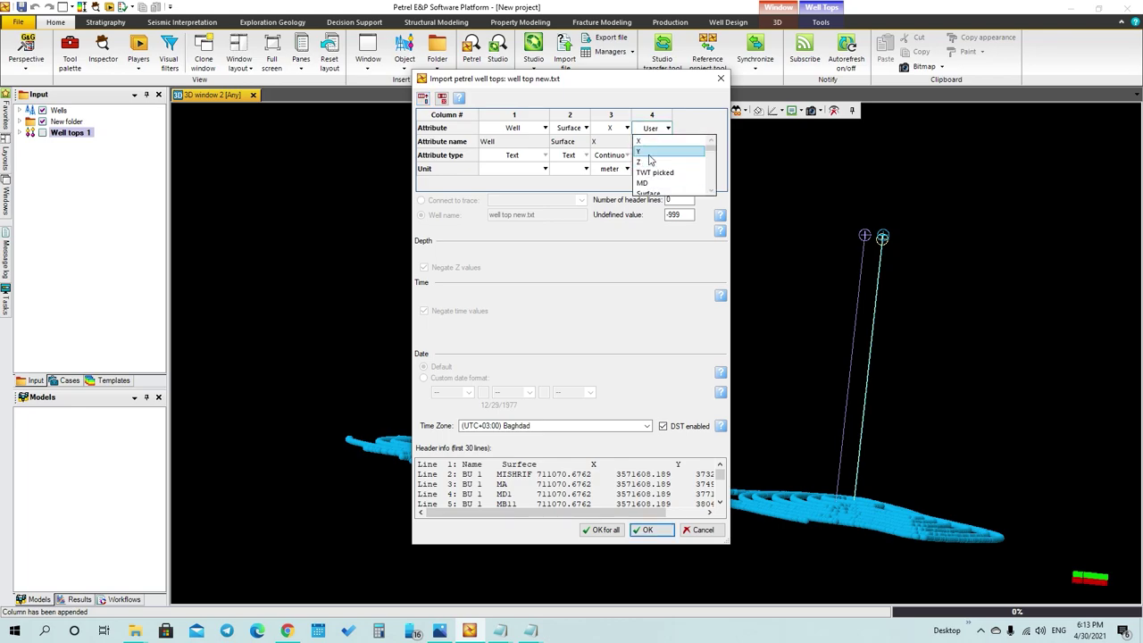
left_click(651, 152)
left_click(425, 98)
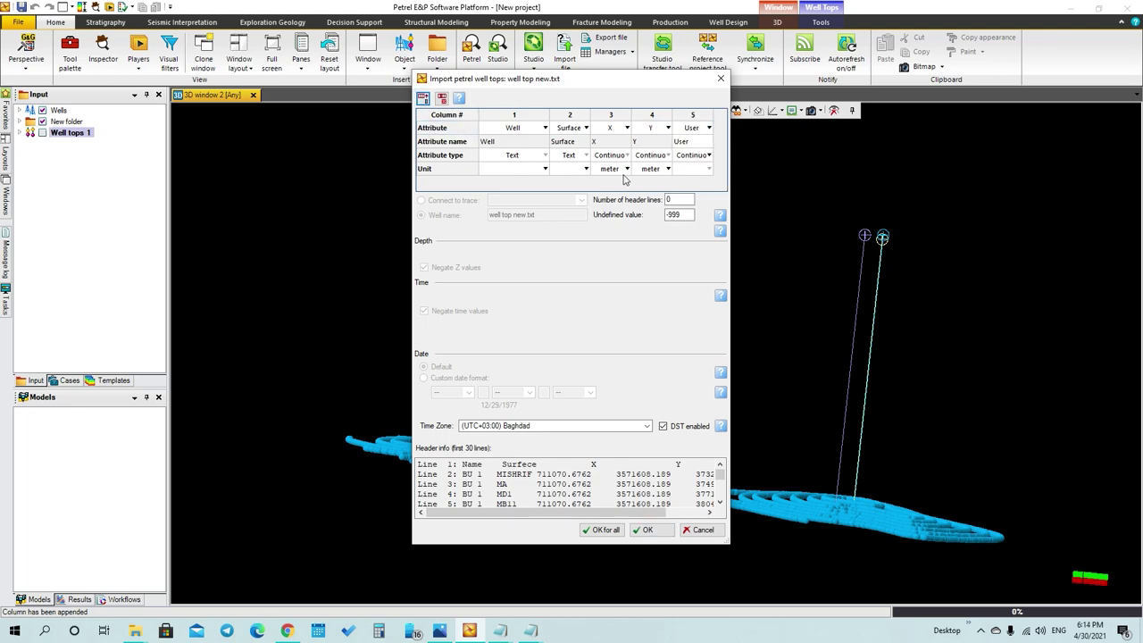
left_click(691, 129)
scroll(693, 165, "up", 5)
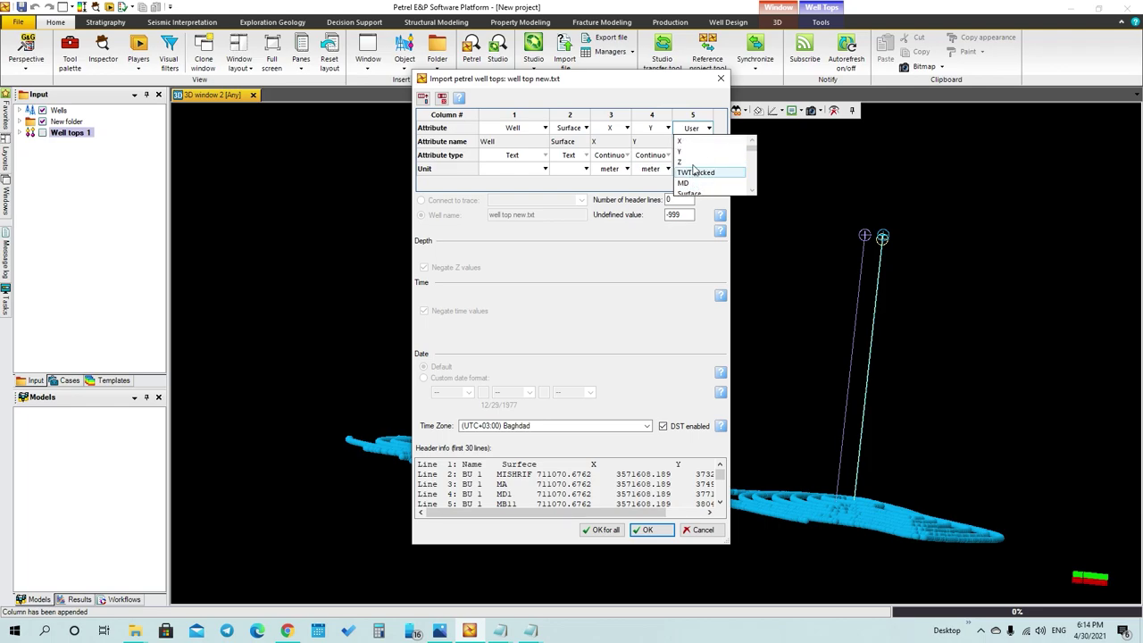
left_click(690, 161)
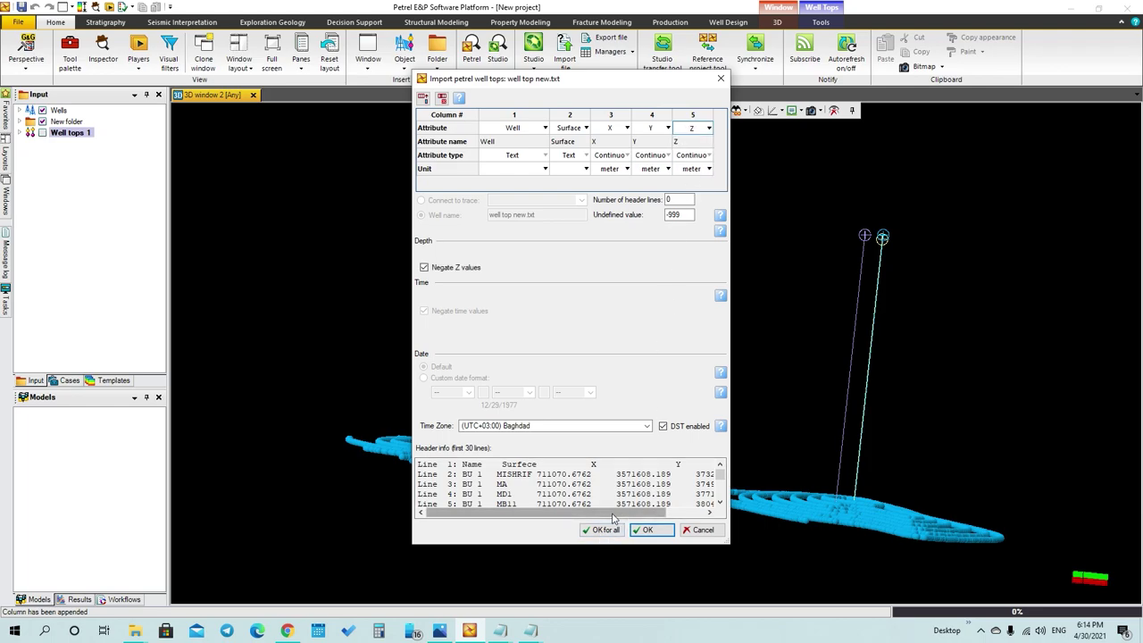
left_click_drag(613, 515, 671, 514)
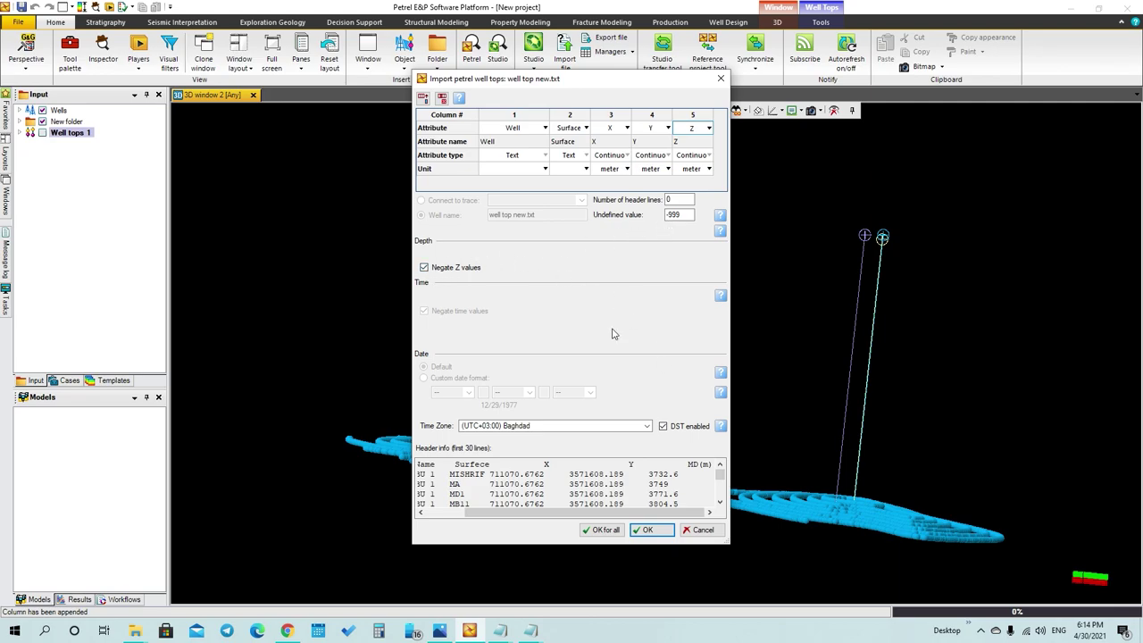
- Set header lines to 1 and run the well tops import with OK for all
left_click(680, 200)
left_click_drag(500, 512, 457, 510)
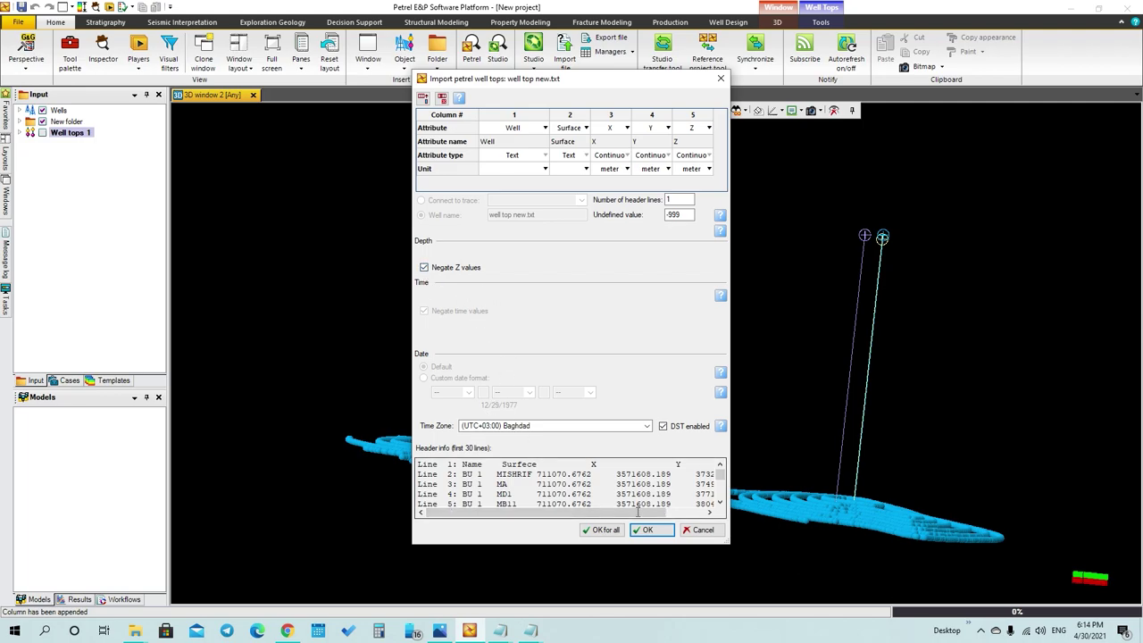
left_click(604, 530)
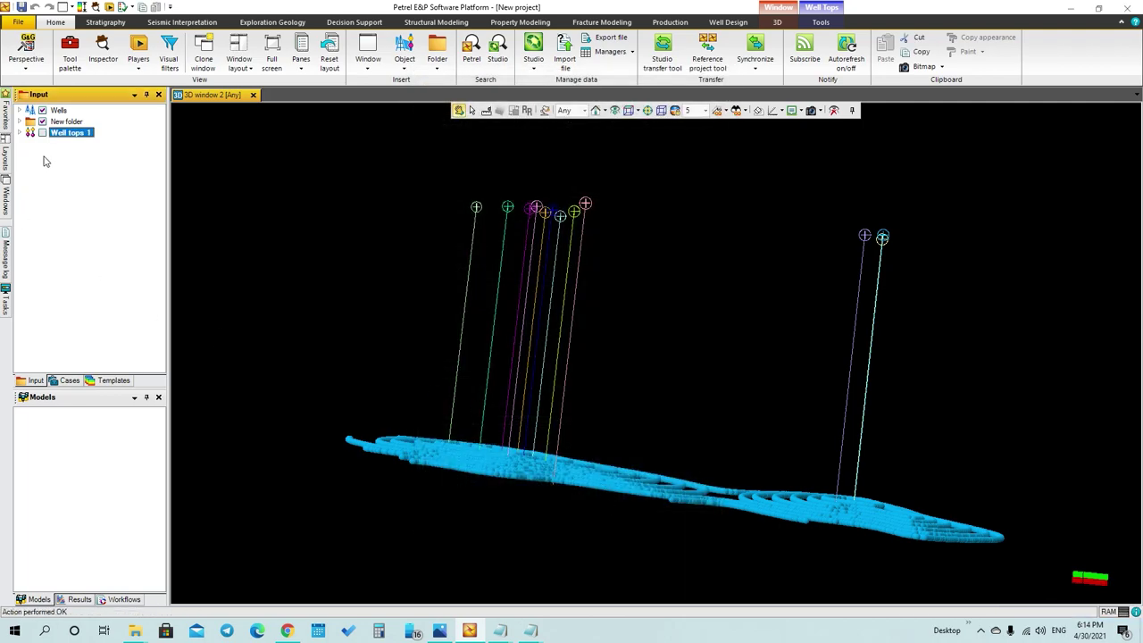
- Orbit the 3D scene, fit the full contour surface with View all, and stand the wells upright
left_click_drag(678, 502, 526, 341)
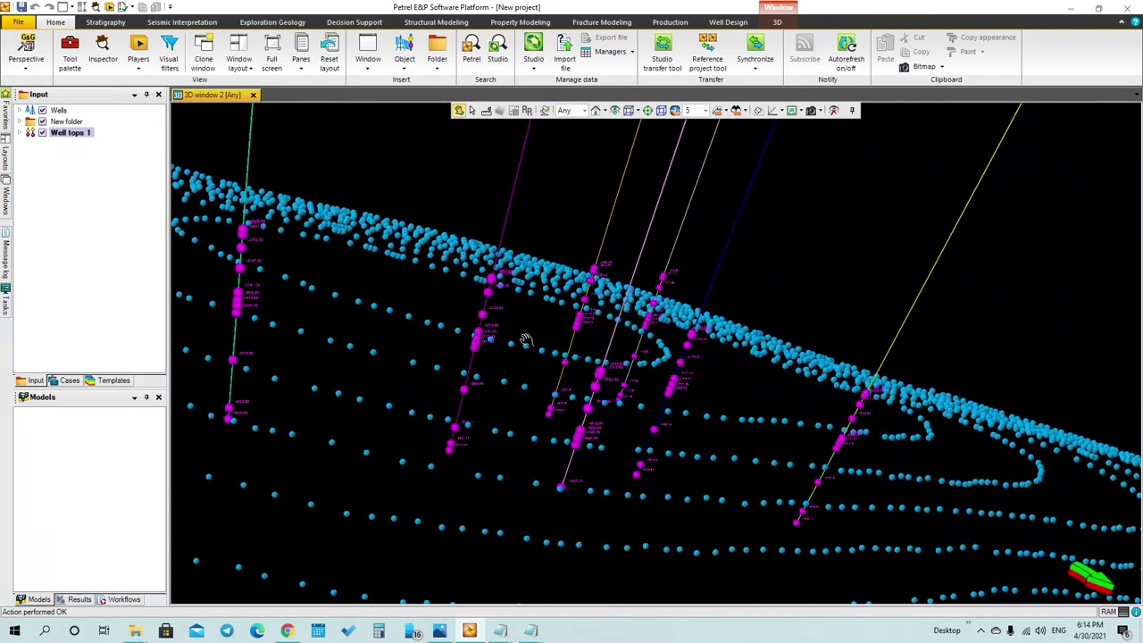
left_click(614, 110)
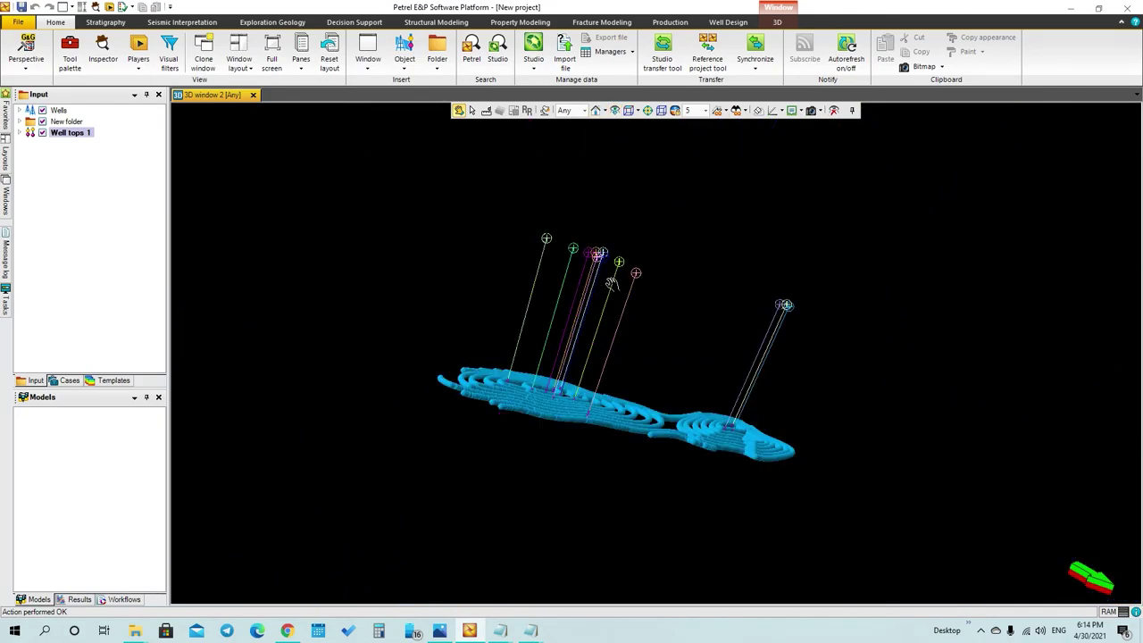
left_click_drag(630, 295, 643, 271)
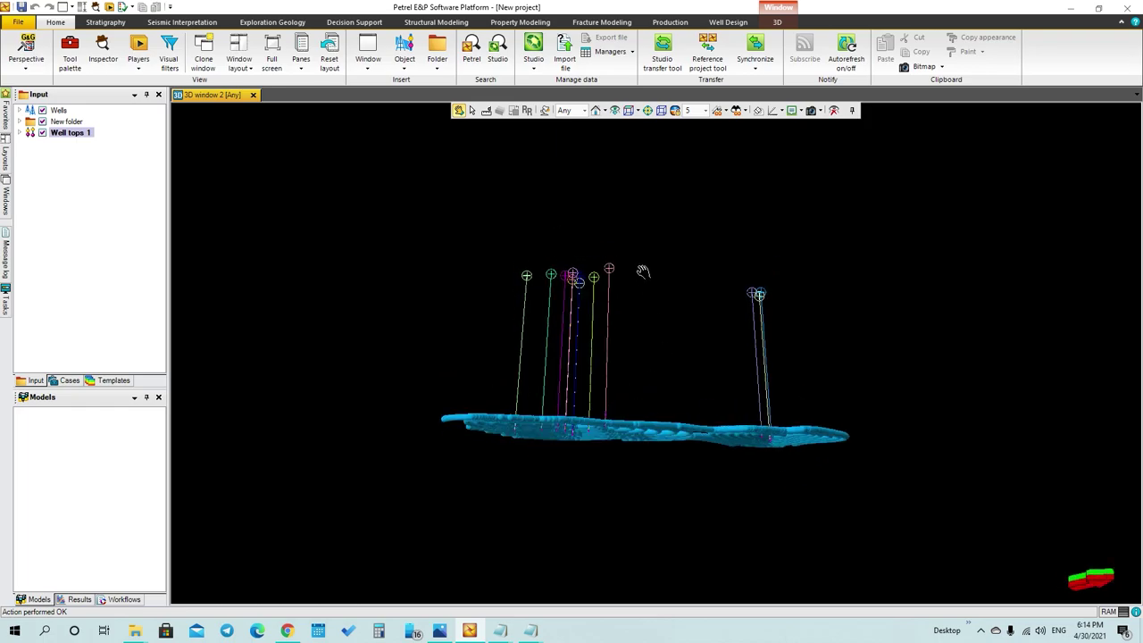